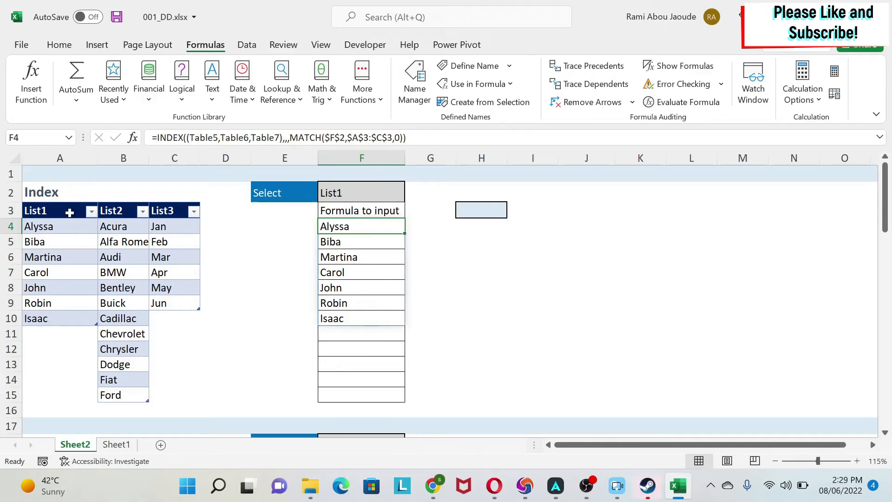
Step: Choose List2 from the drop-down in the Select cell F2
left_click_drag(69, 212, 61, 325)
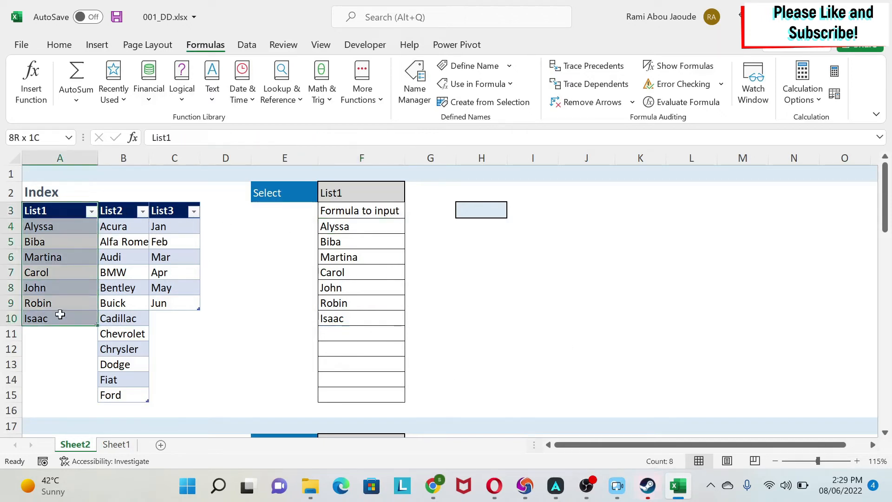
left_click(364, 190)
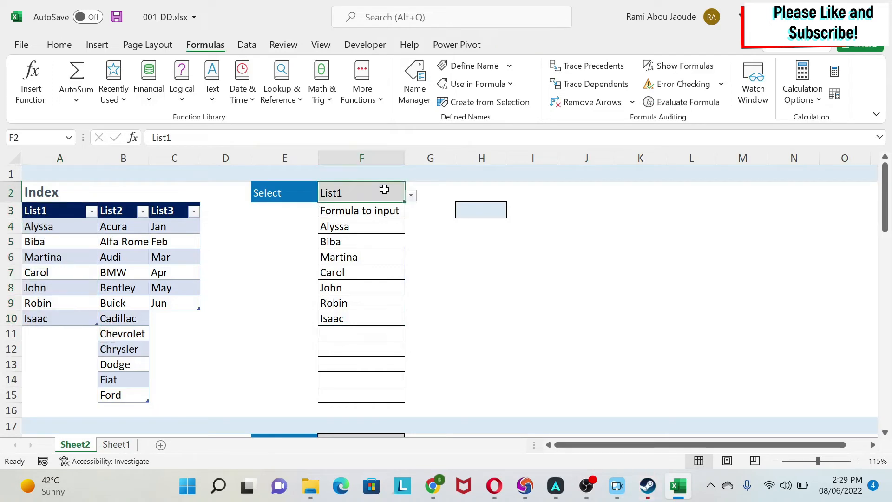
left_click(411, 196)
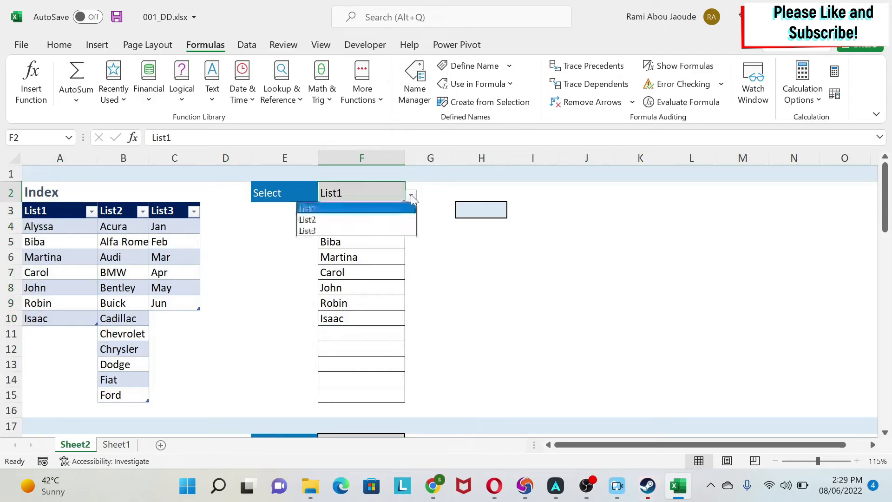
left_click(344, 220)
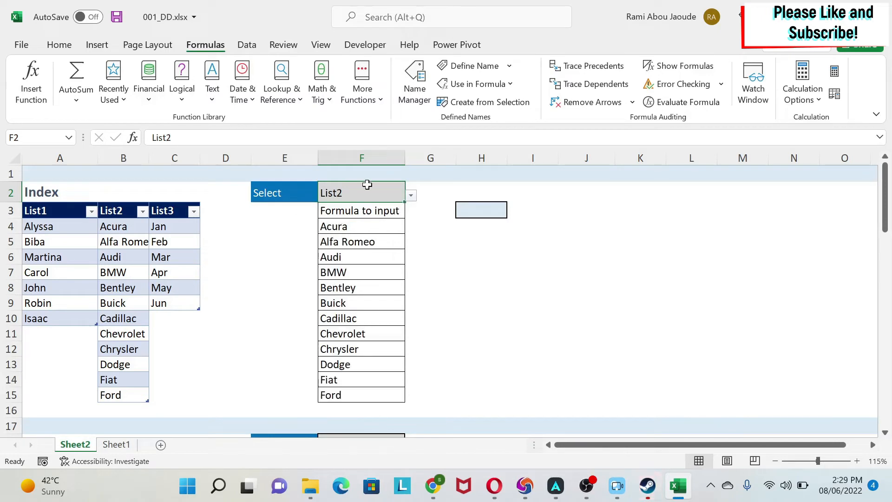
Step: Pick Chevrolet from the dependent drop-down list in cell H3
left_click(488, 208)
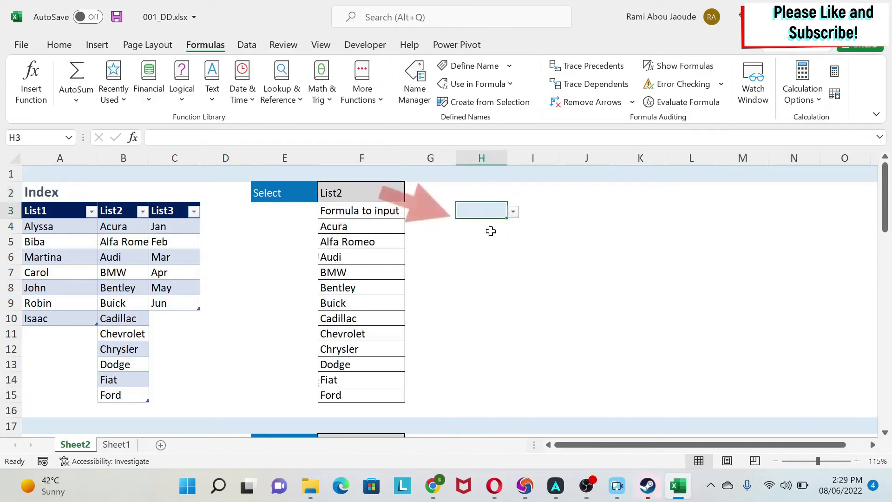
left_click(513, 213)
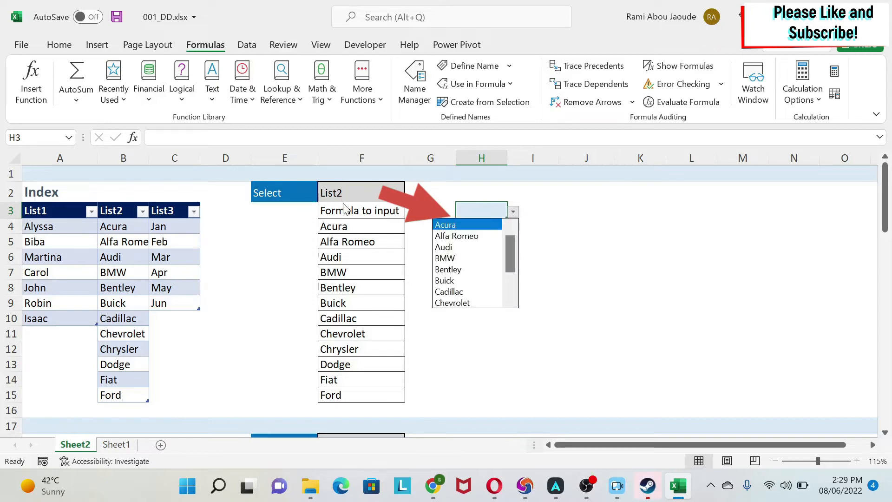
left_click_drag(510, 262, 507, 286)
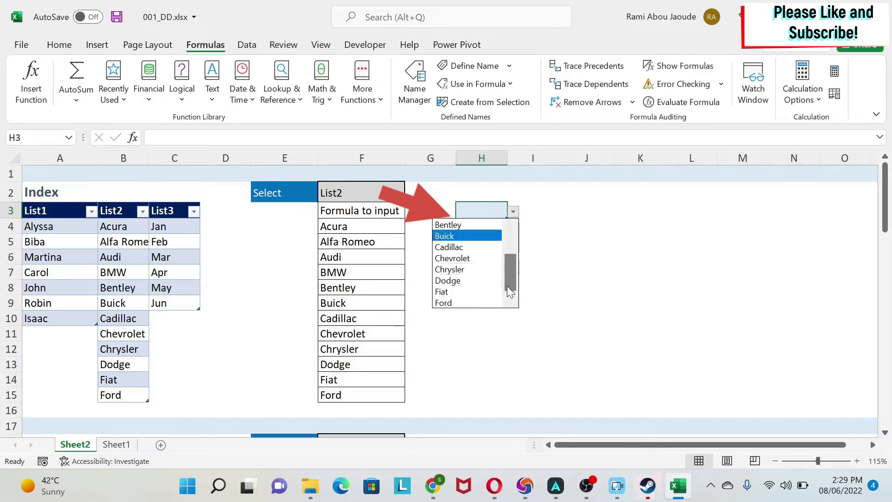
left_click(462, 258)
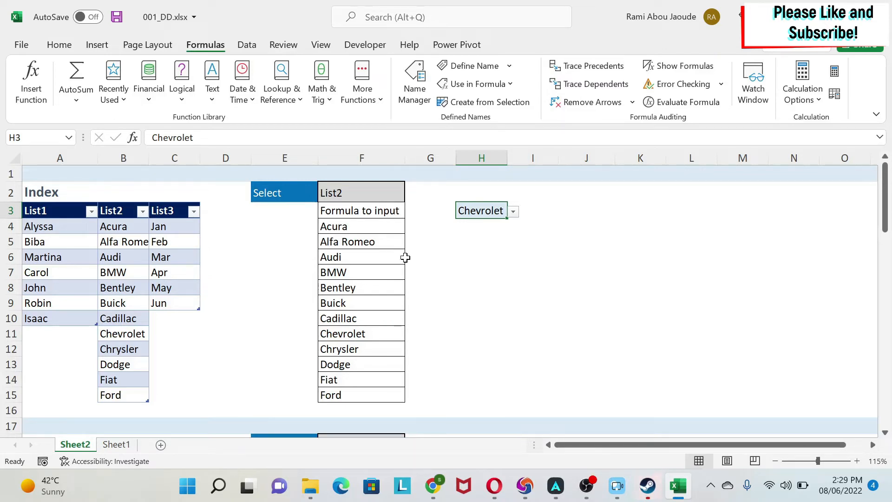
Step: Add the entry "new" below Ford in cell B16 of List2, and open the dependent drop-down in H3 to check it
left_click(140, 408)
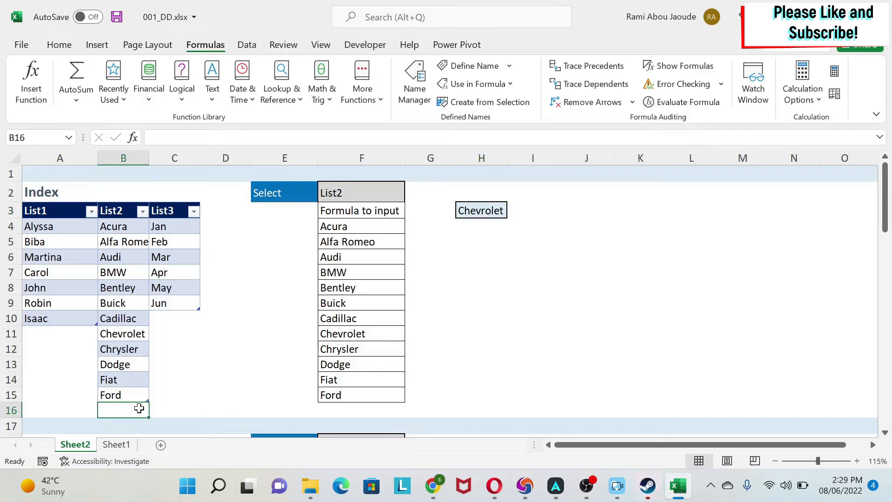
type("new")
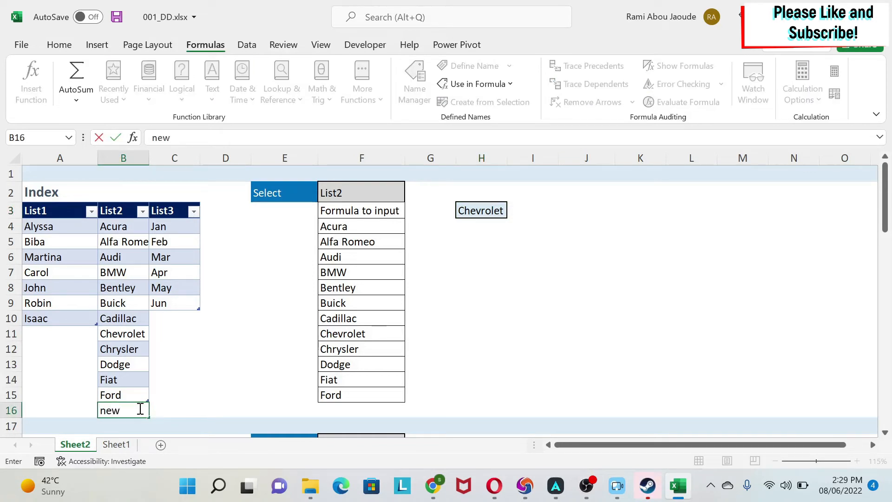
key("Return")
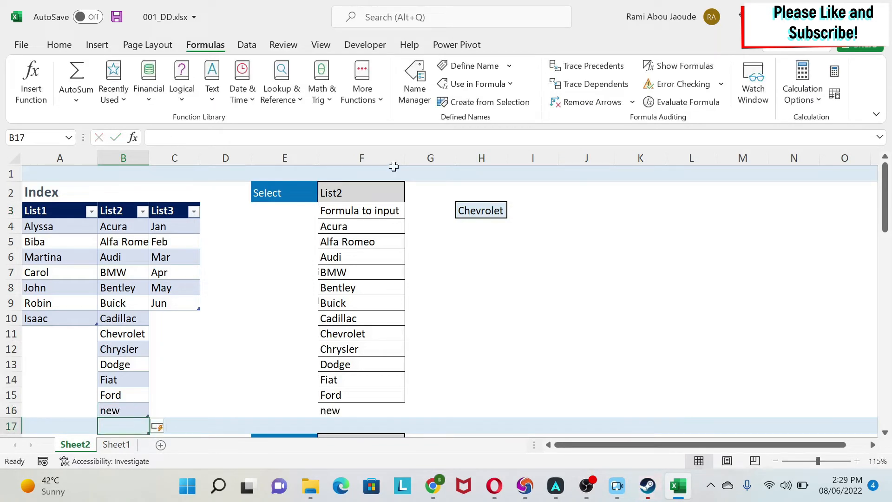
left_click(483, 209)
left_click(513, 212)
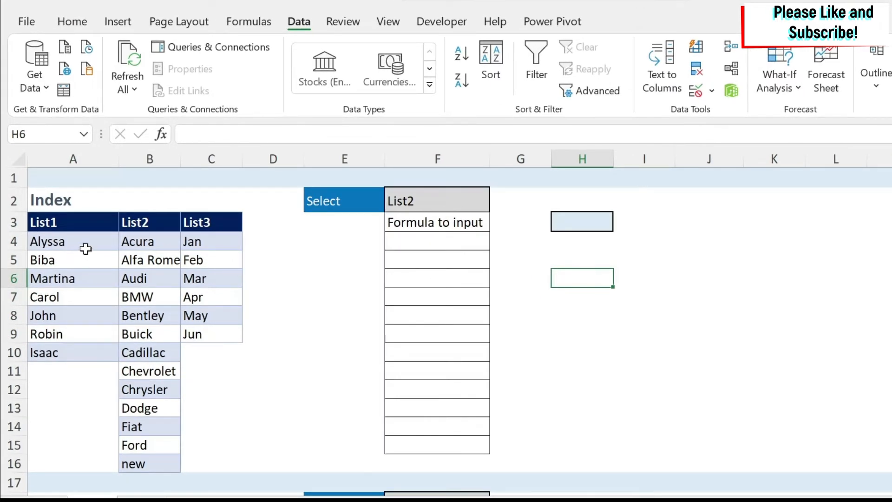
Step: Convert the List1 column, A3:A10, into a table with headers
left_click(73, 226)
left_click_drag(73, 238, 56, 352)
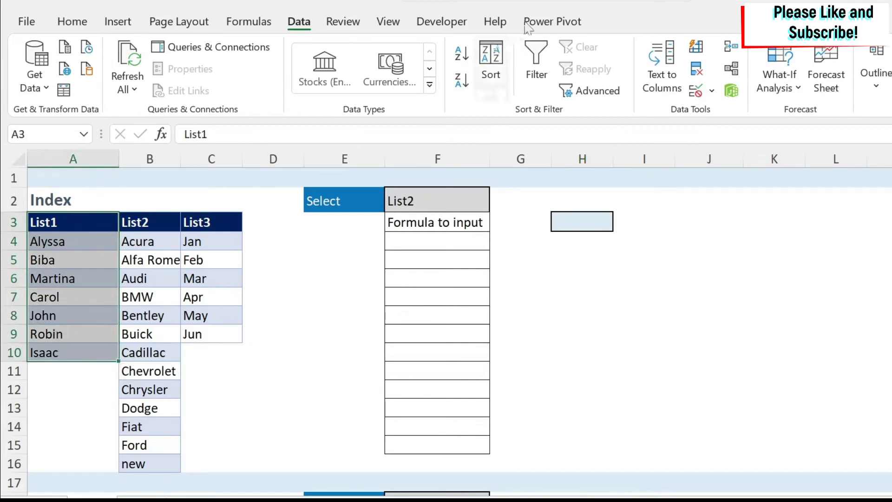
left_click(117, 21)
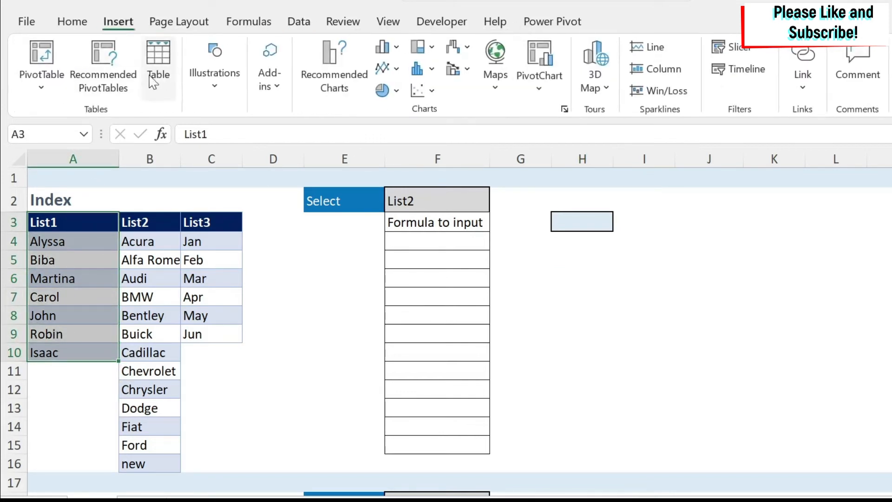
left_click(158, 60)
left_click(704, 351)
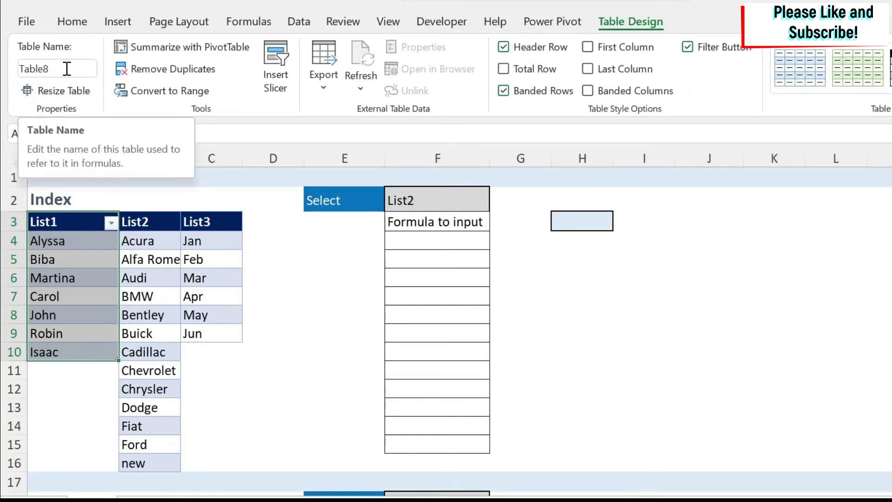
Step: Rename the List1 column's table as List1Tb
left_click(67, 69)
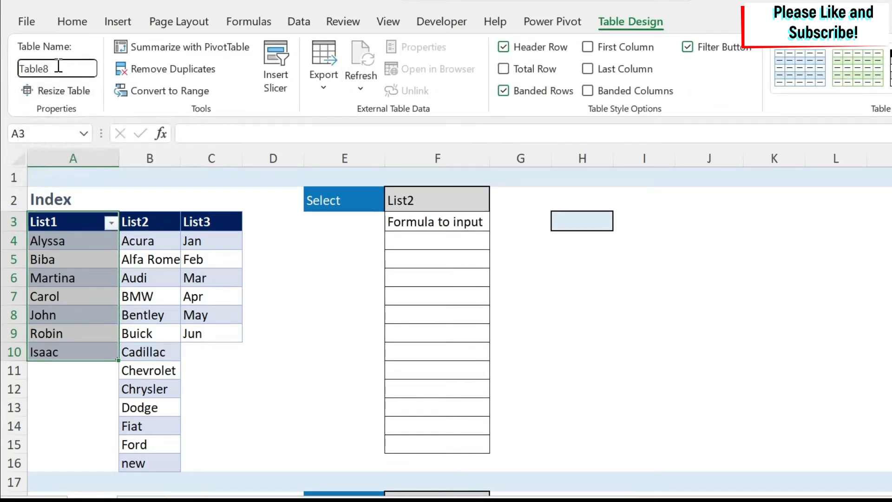
double_click(67, 69)
type("List1Tb")
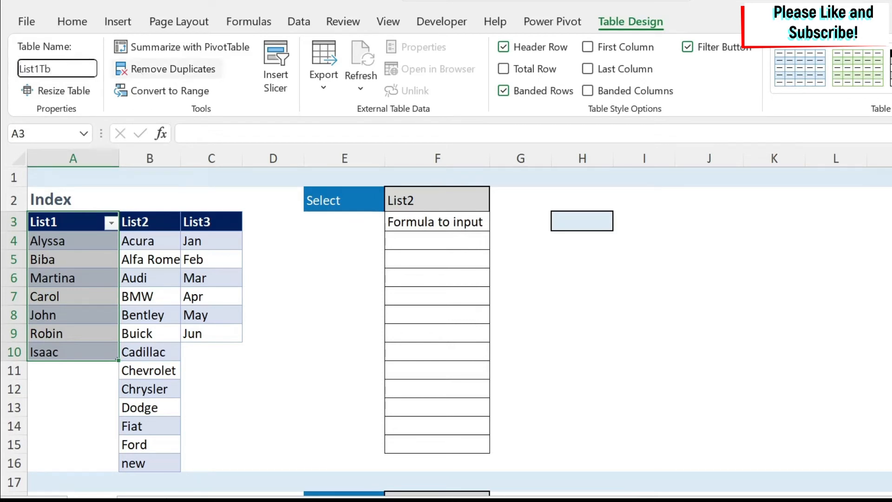
key("Return")
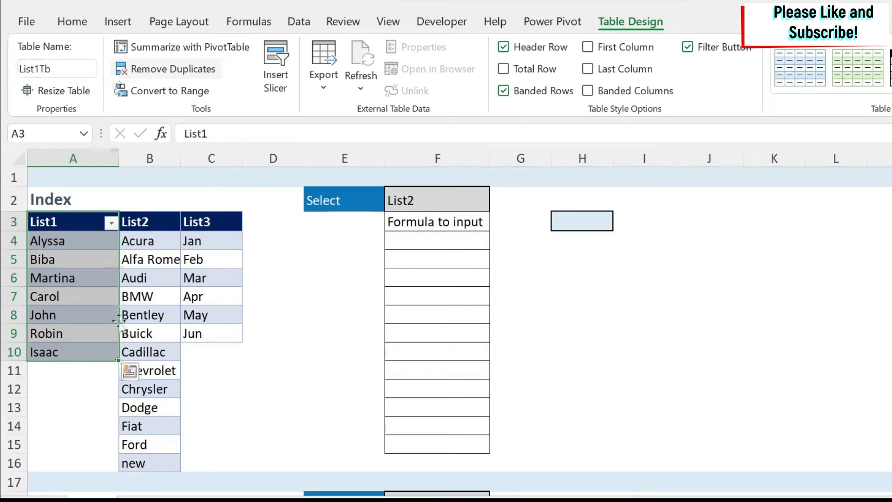
Step: Convert the List2 column, B3:B16, into a table with headers
left_click(146, 227)
left_click_drag(146, 228, 134, 463)
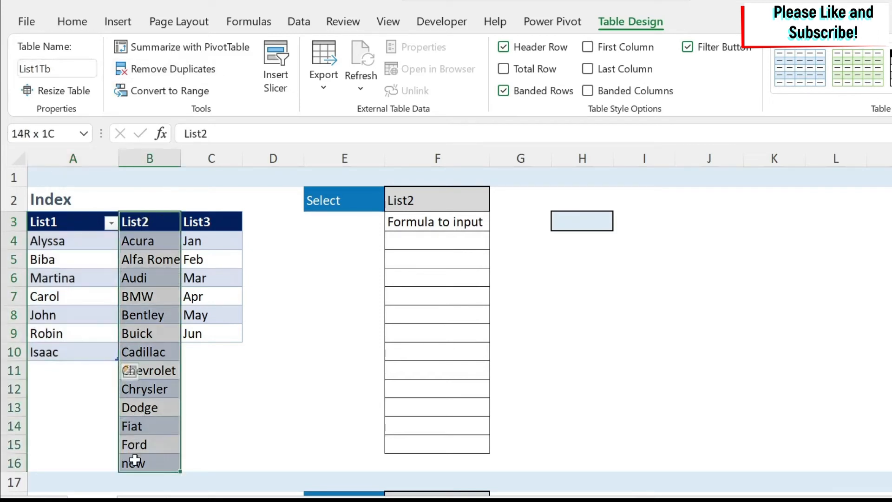
left_click(118, 22)
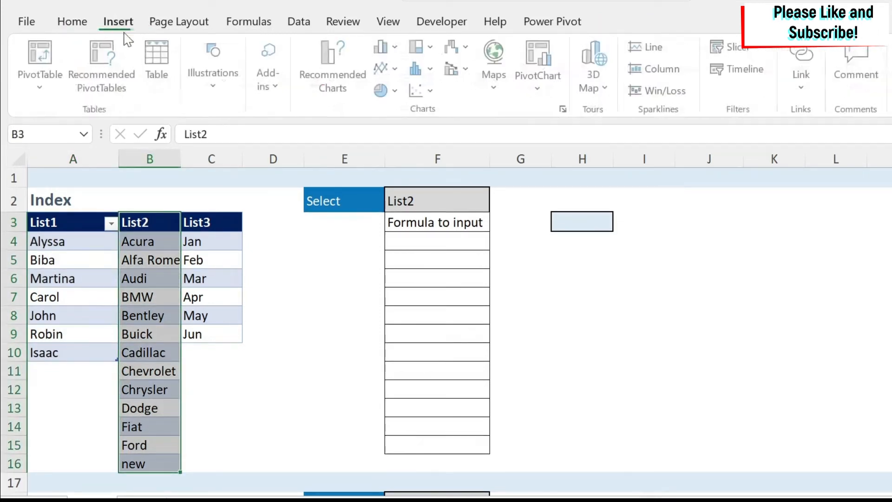
left_click(158, 60)
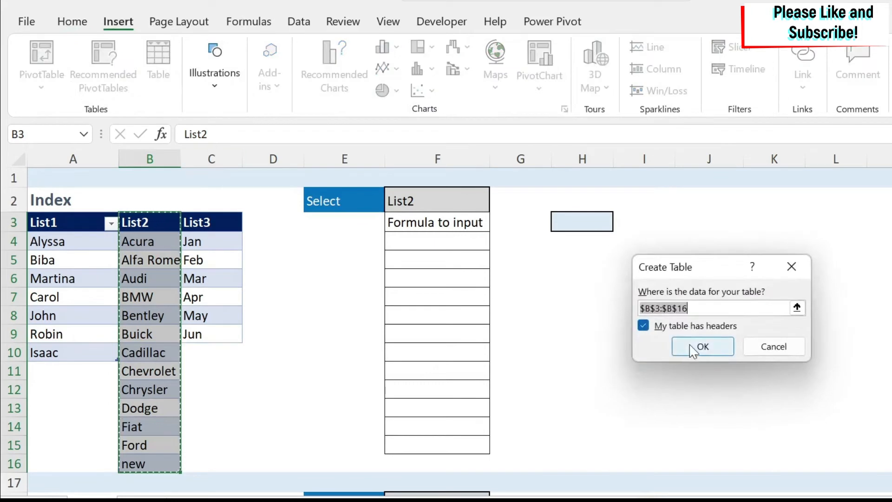
left_click(699, 346)
Step: Rename the List2 column's table as List2Tb
left_click(64, 70)
key("Delete")
type("List")
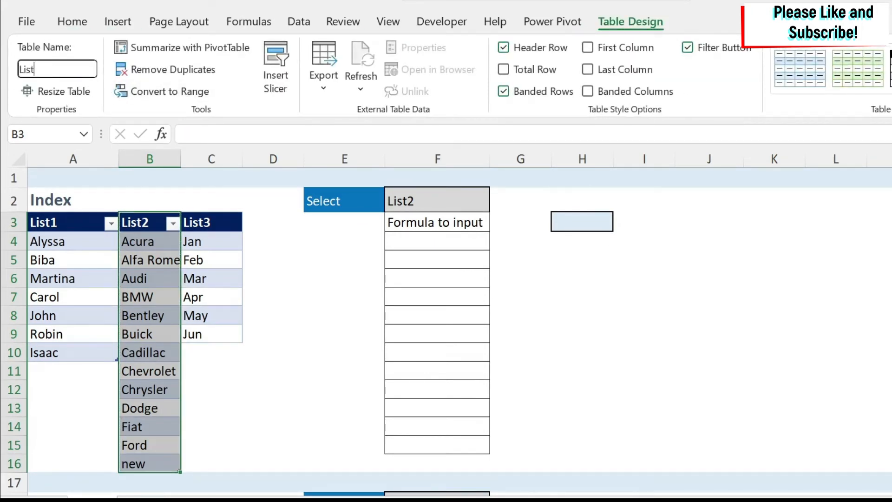
type("2Tb")
key("Return")
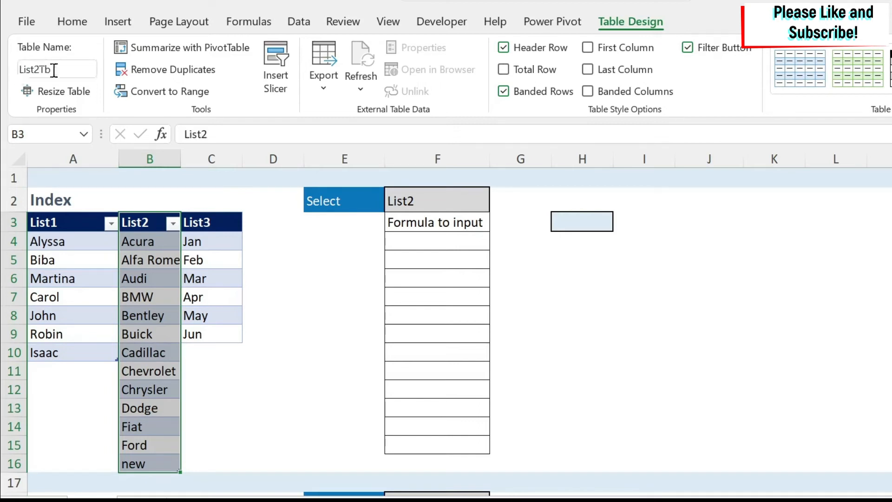
Step: Convert the List3 column, C3:C9, into a table with headers and name it List3Tb
left_click_drag(191, 223, 223, 336)
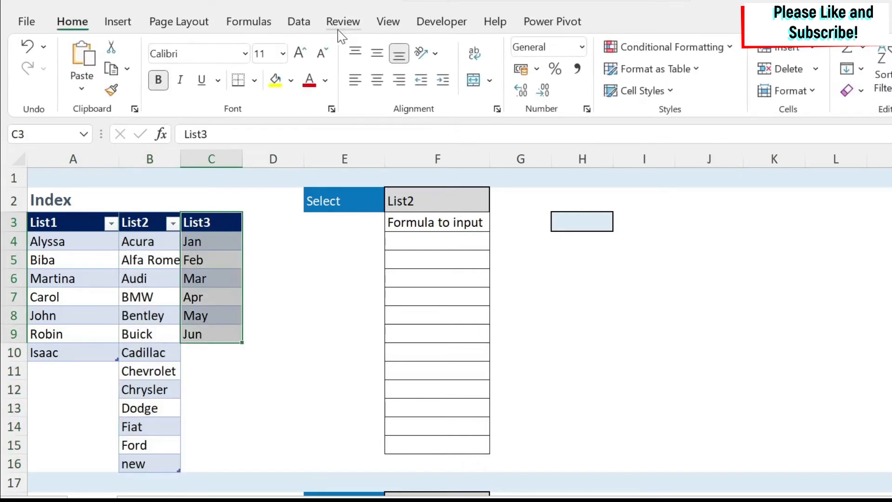
left_click(117, 24)
key("ctrl+t")
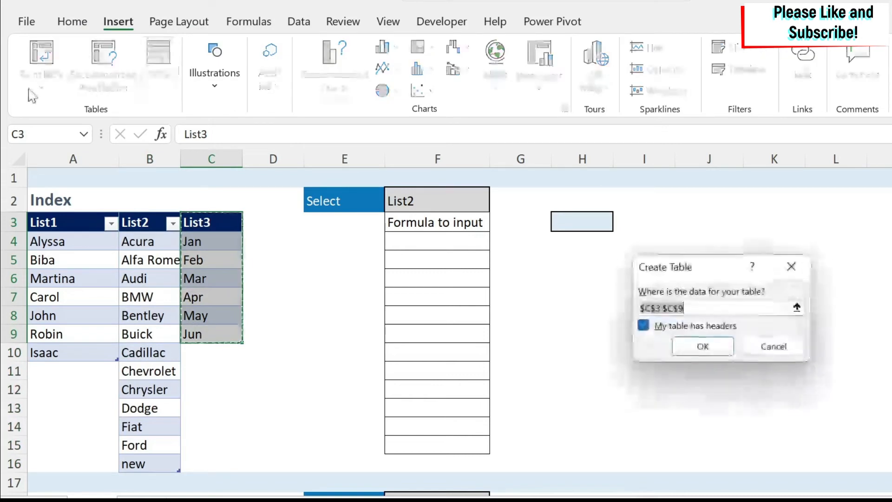
left_click(702, 346)
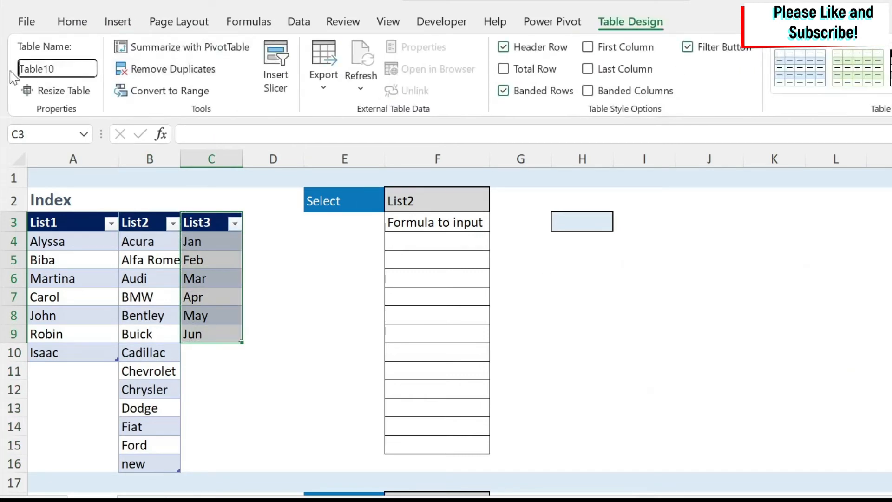
key("Delete")
key("Return")
left_click(344, 277)
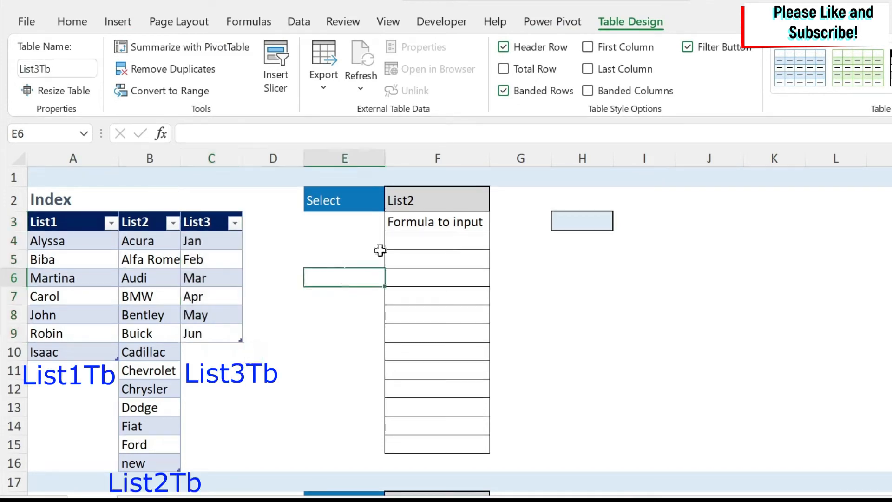
Step: Clear cell F2 and give it a List data validation with the header cells =$A$3:$C$3 as source
left_click(412, 200)
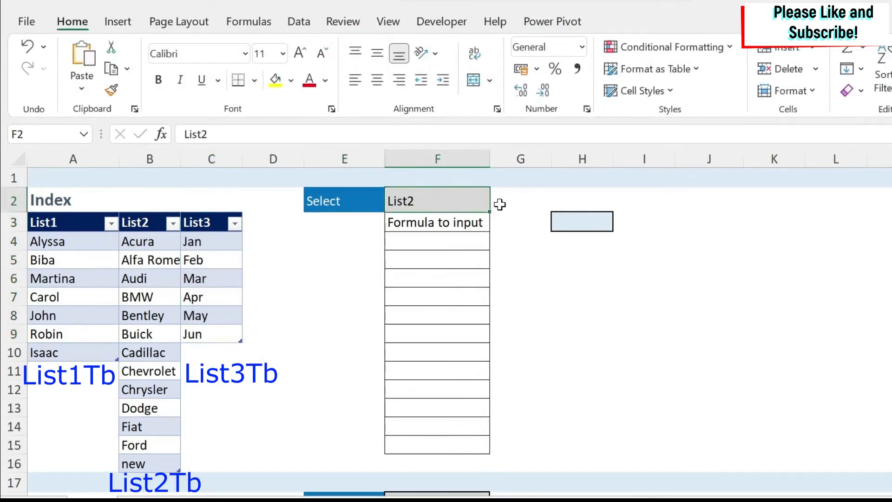
key("Delete")
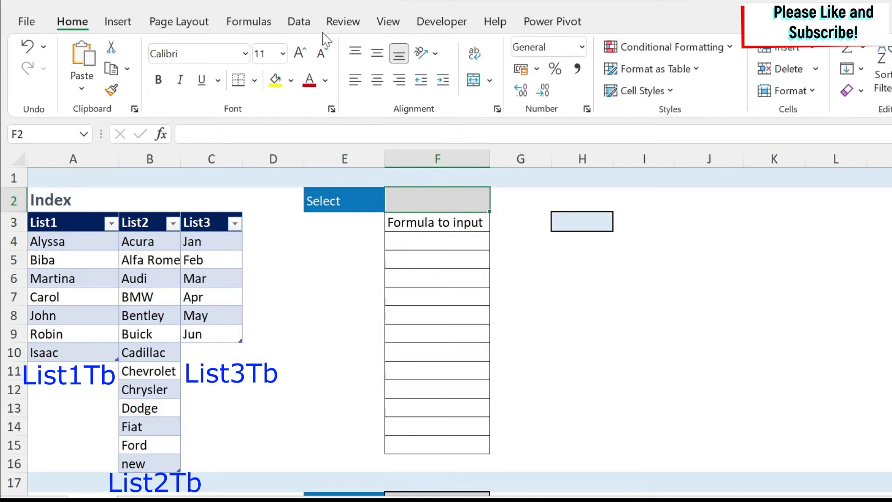
left_click(299, 23)
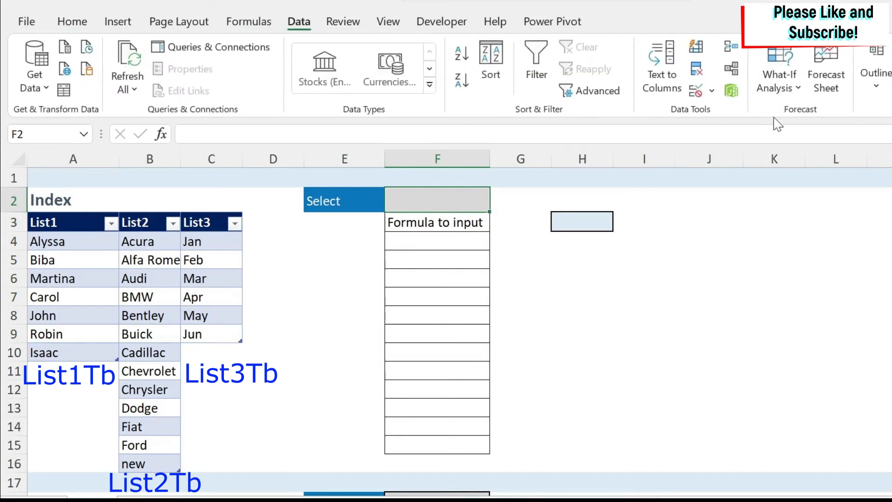
left_click(700, 93)
left_click(673, 239)
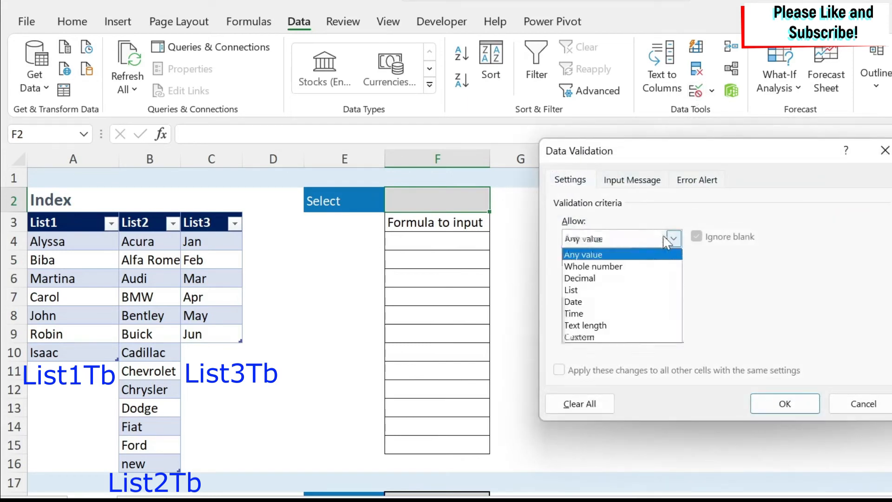
left_click(571, 290)
left_click(787, 310)
left_click_drag(39, 224, 233, 225)
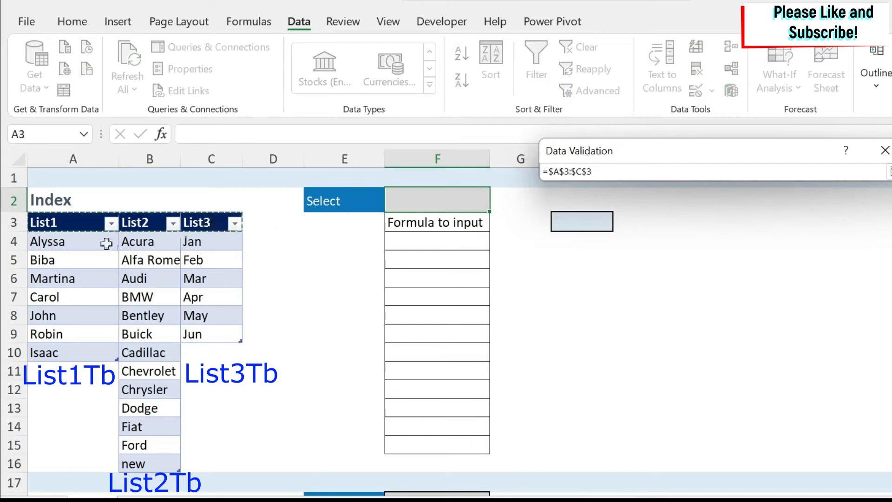
left_click(885, 156)
left_click(771, 400)
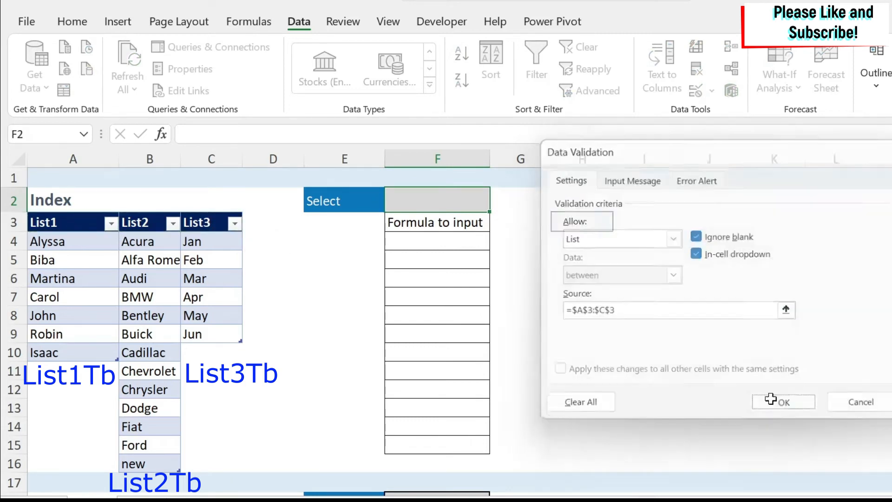
Step: Choose List2 from the new validation drop-down in cell F2
left_click(497, 204)
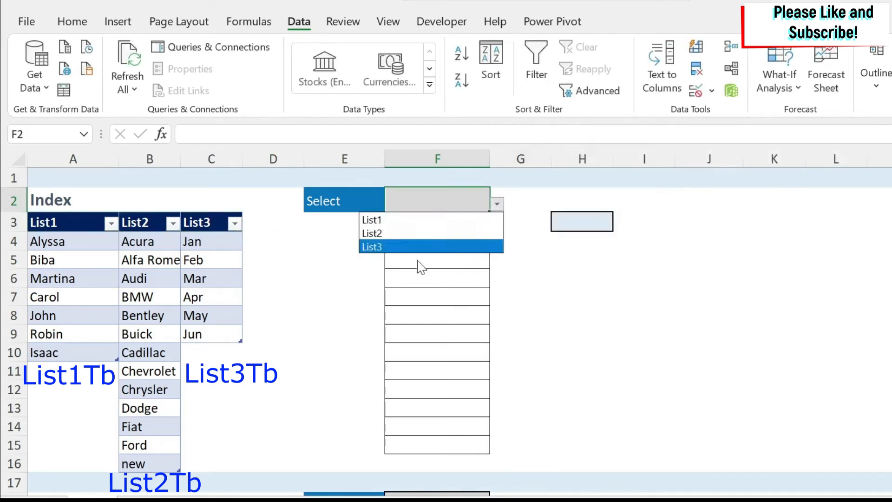
left_click(413, 233)
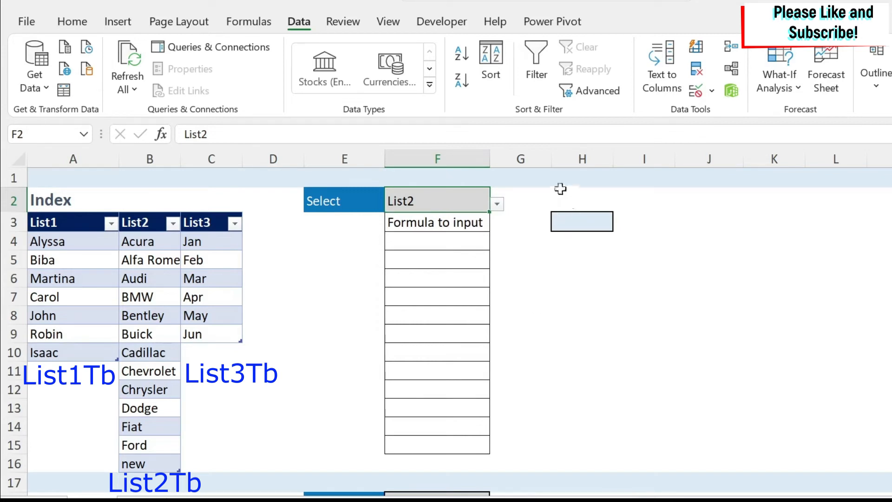
Step: Begin an INDEX formula in cell F4 with (List1Tb[List1],List2Tb[List2],List3Tb[List3]) as its multi-area reference
left_click(435, 240)
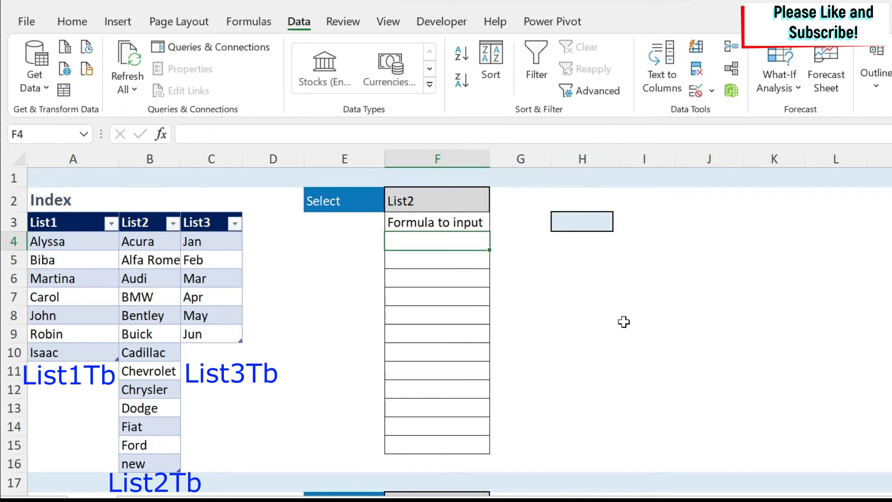
type("=in")
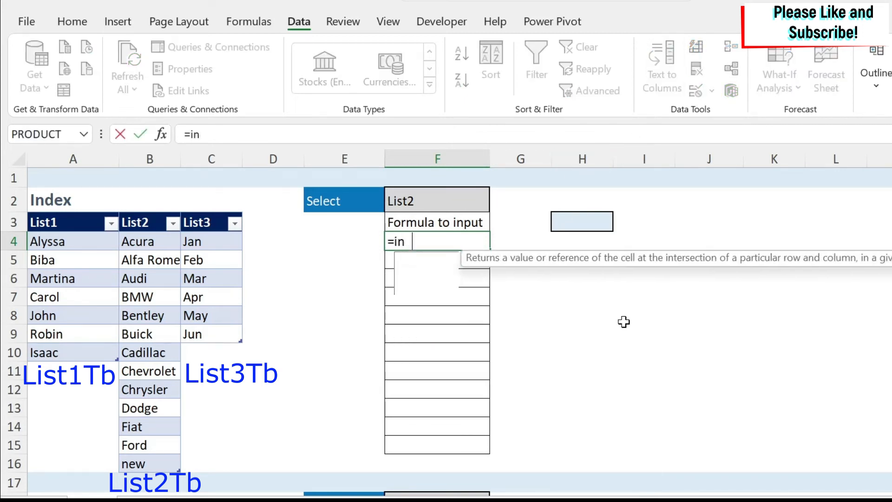
type("dex(")
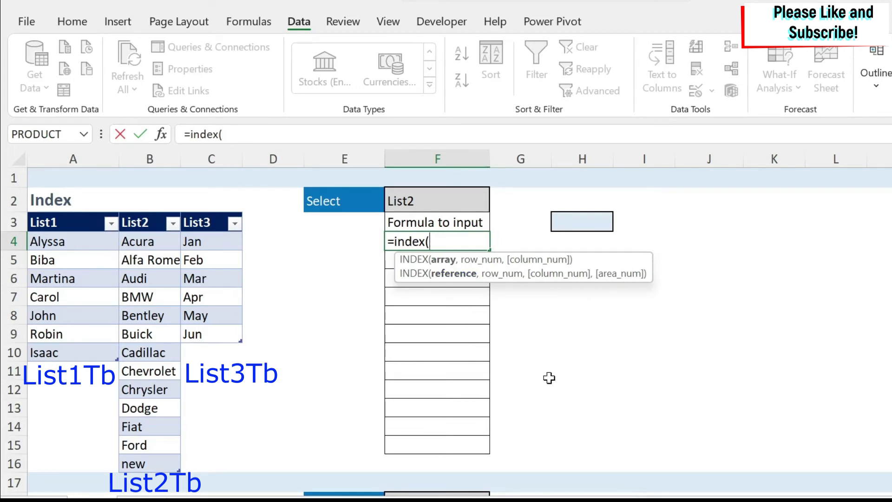
type(")")
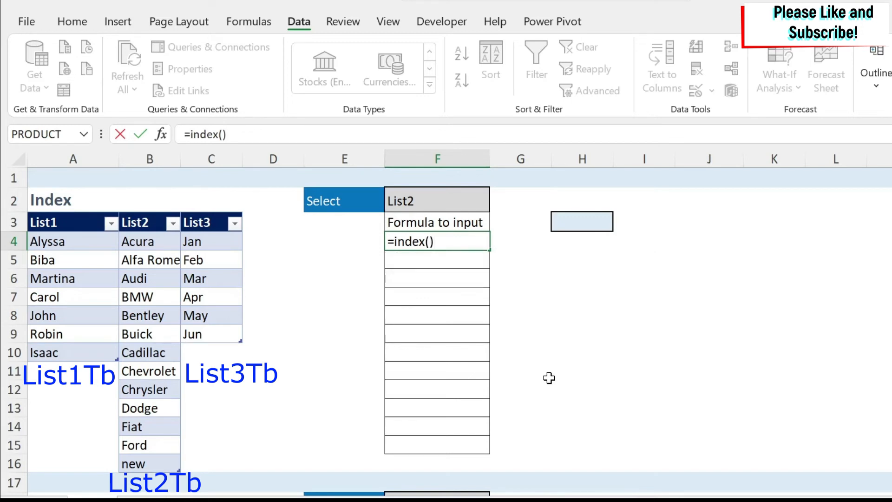
left_click(222, 135)
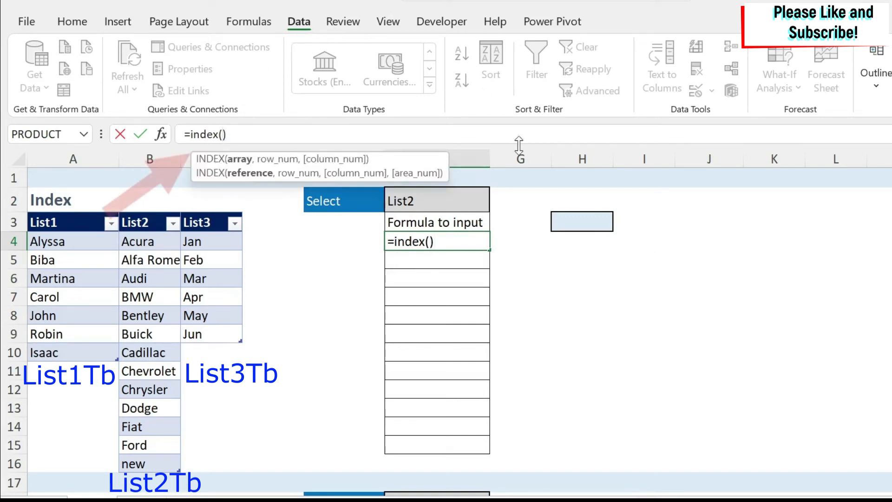
type("(")
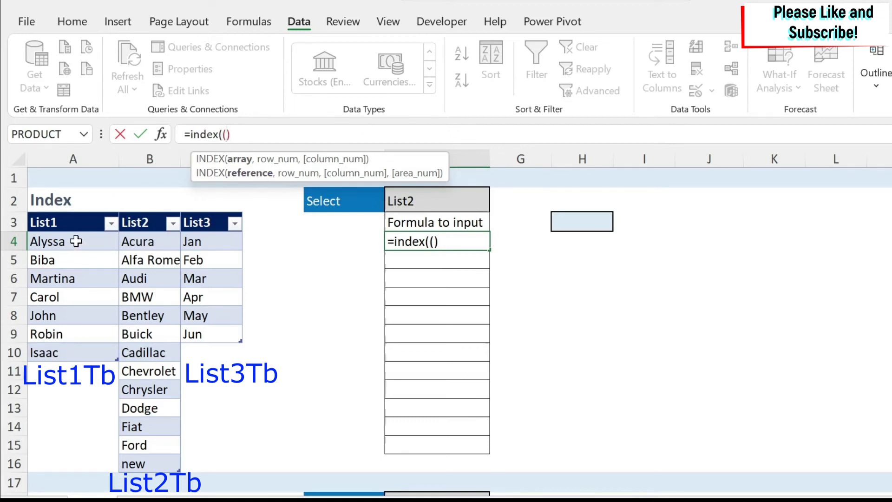
left_click_drag(76, 241, 69, 353)
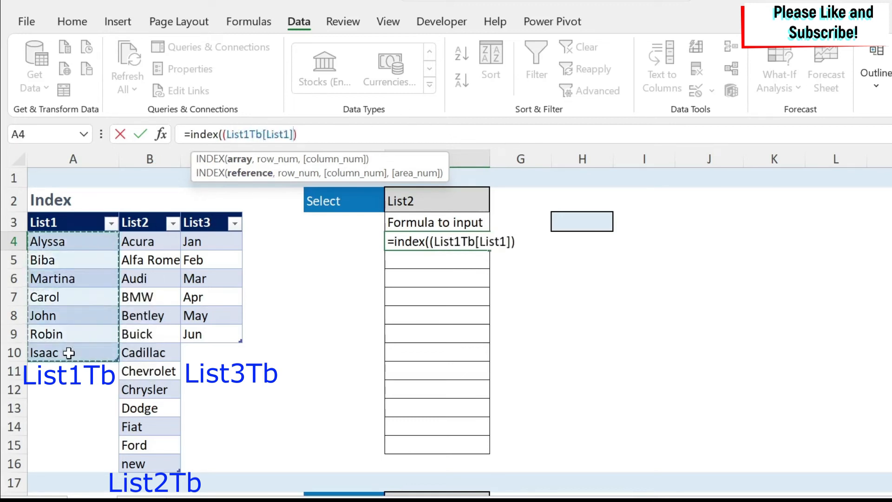
type(",")
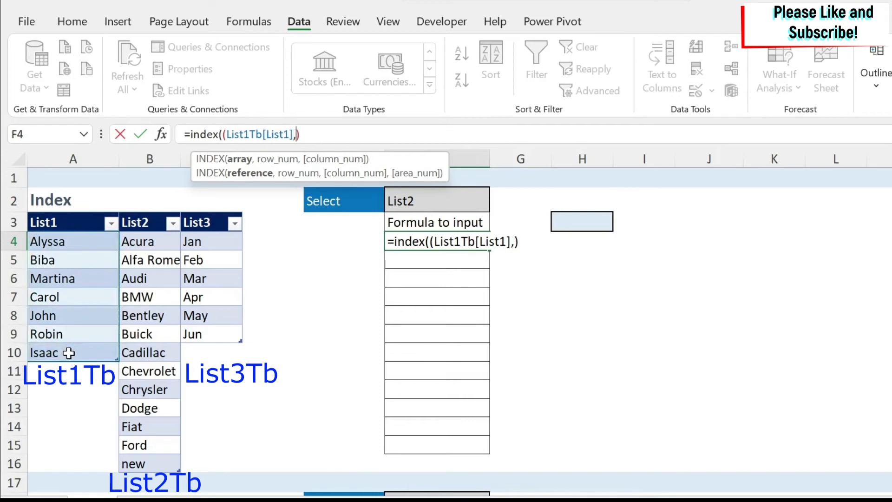
left_click_drag(141, 240, 129, 458)
type(",")
left_click_drag(219, 238, 213, 339)
type(")")
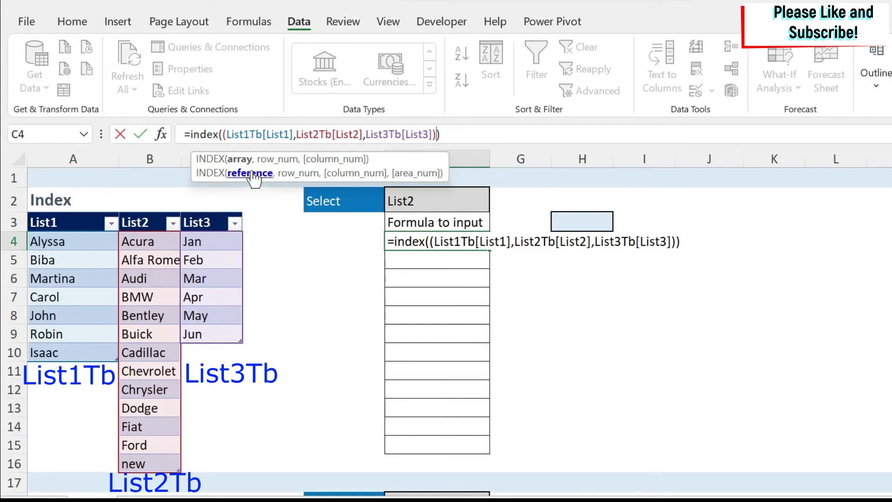
Step: Leave the INDEX row and column arguments empty and start the area number with MATCH, using $F$2 as lookup value
type(",")
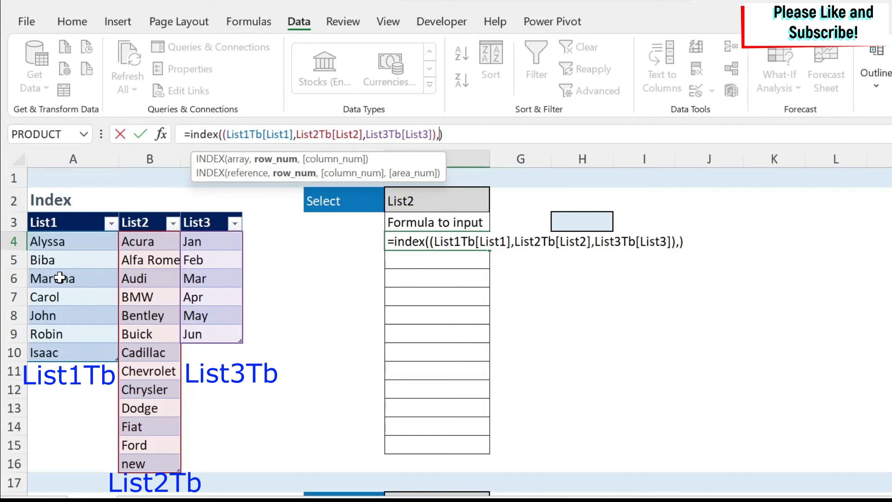
type(",")
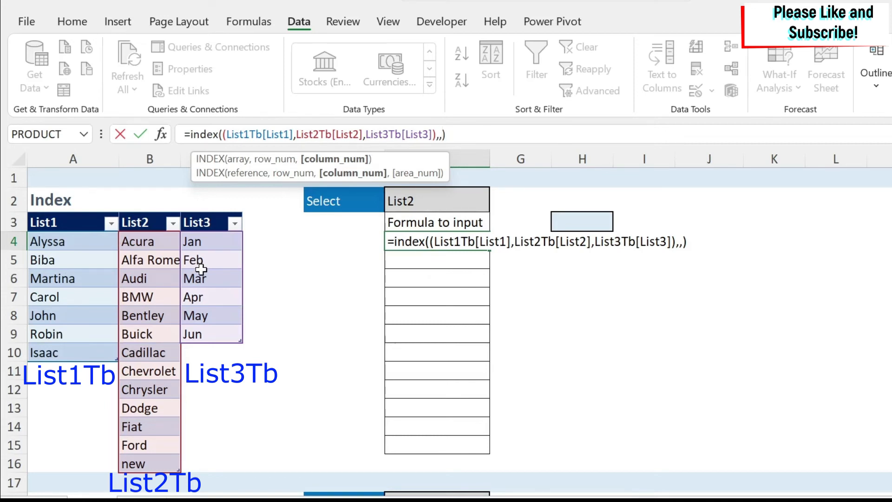
type(",")
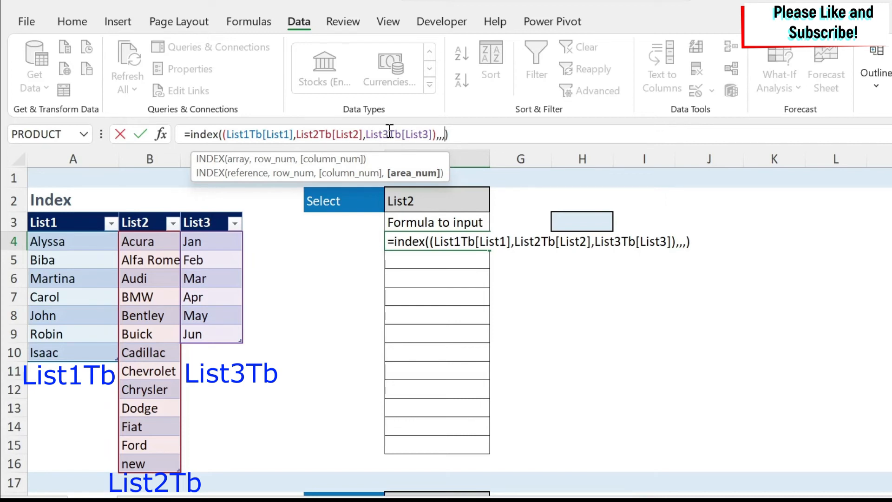
type("matc")
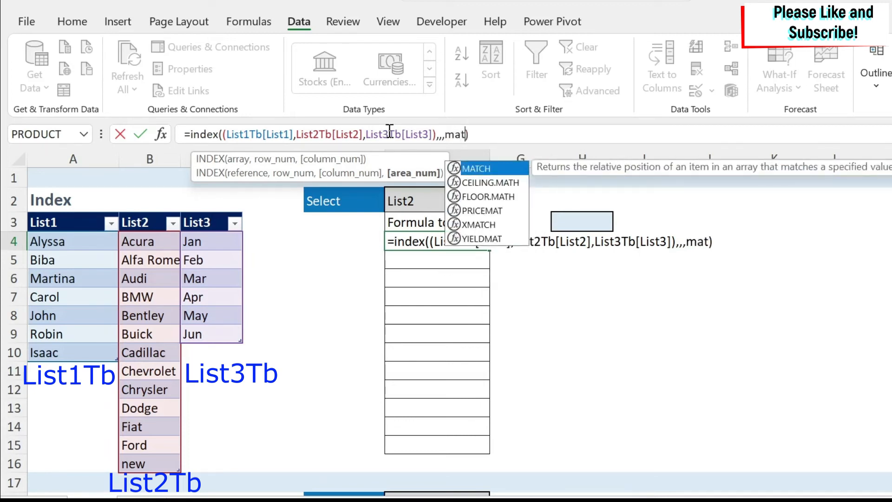
type("h")
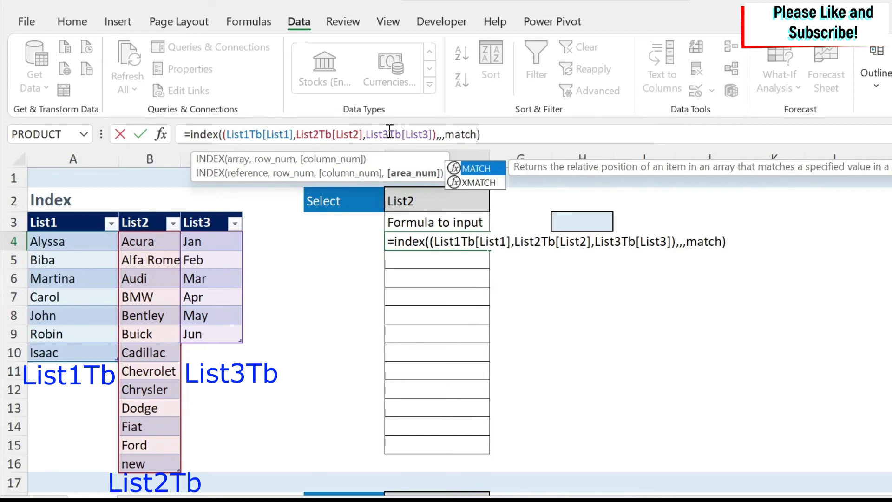
type("(")
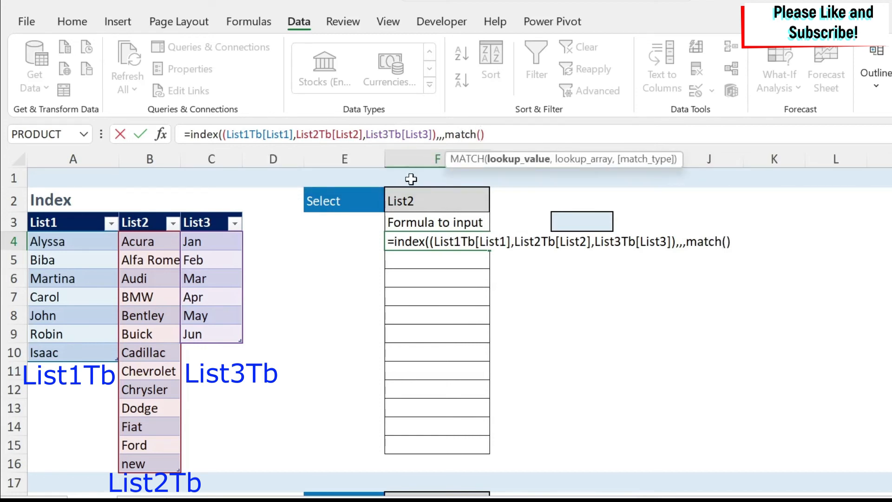
left_click(429, 197)
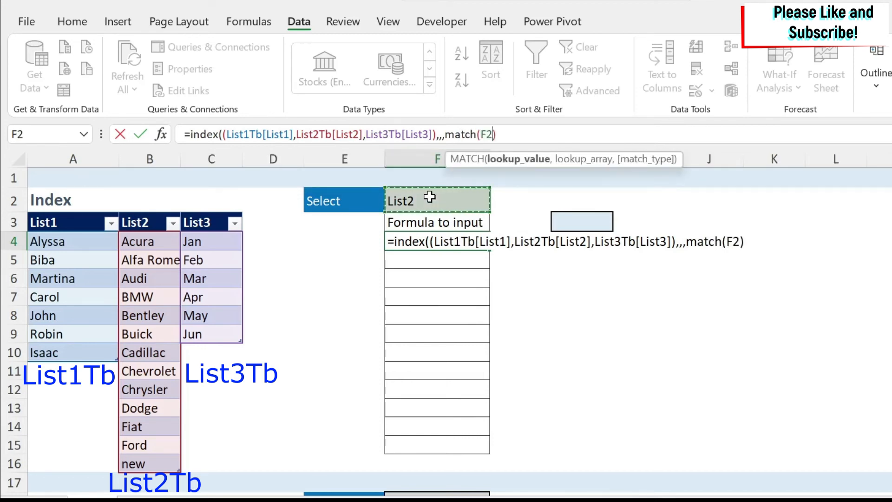
key("F4")
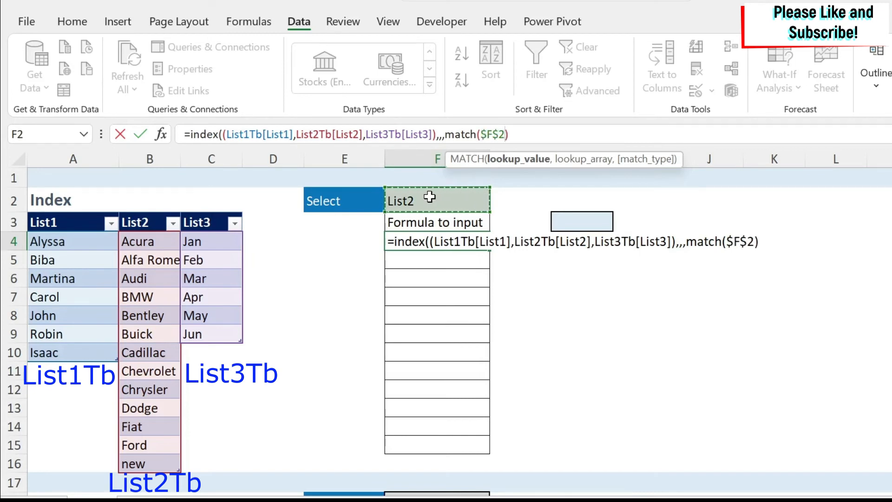
Step: Complete the MATCH with lookup array $A$3:$C$3 and exact match type 0, then enter the formula in F4
type(",")
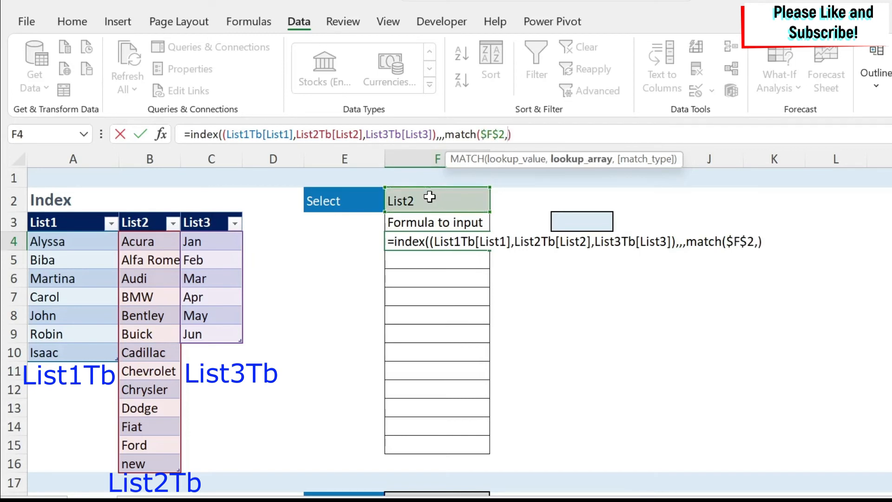
left_click_drag(58, 224, 208, 224)
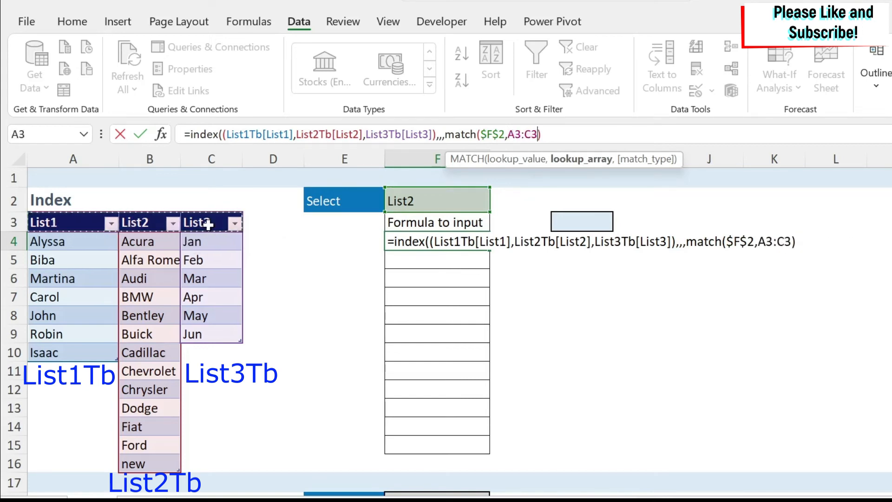
key("F4")
type(",")
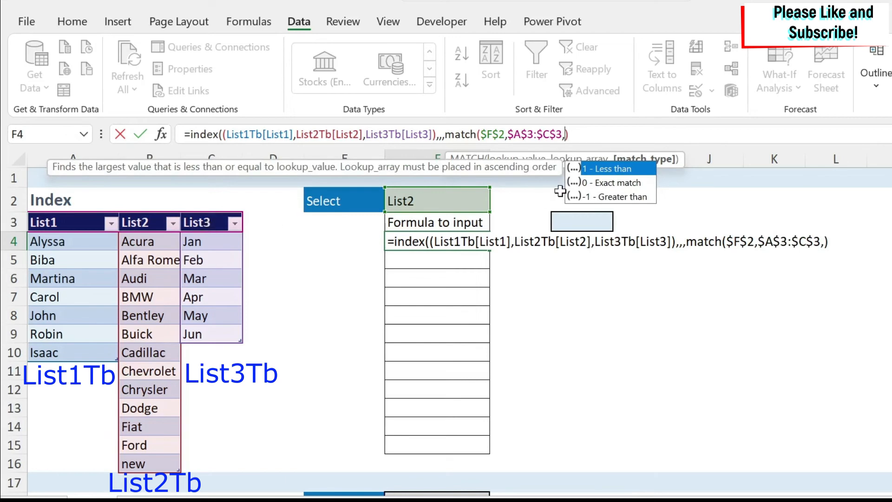
double_click(615, 182)
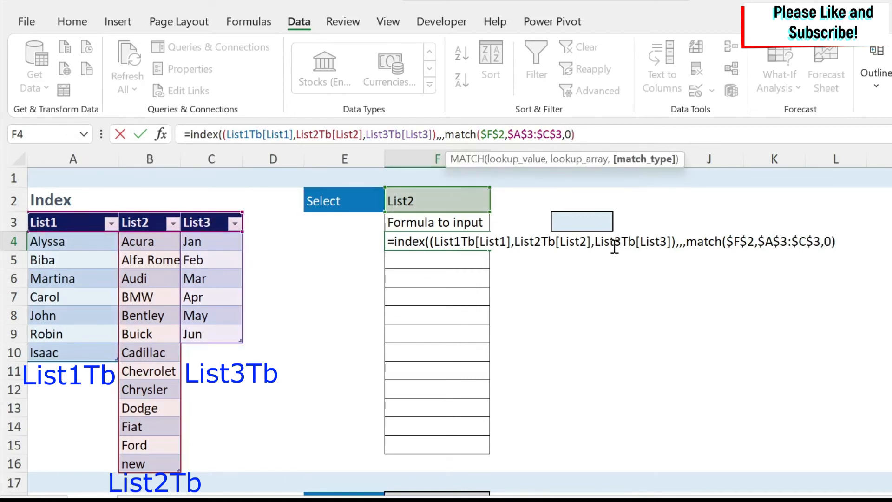
type(")")
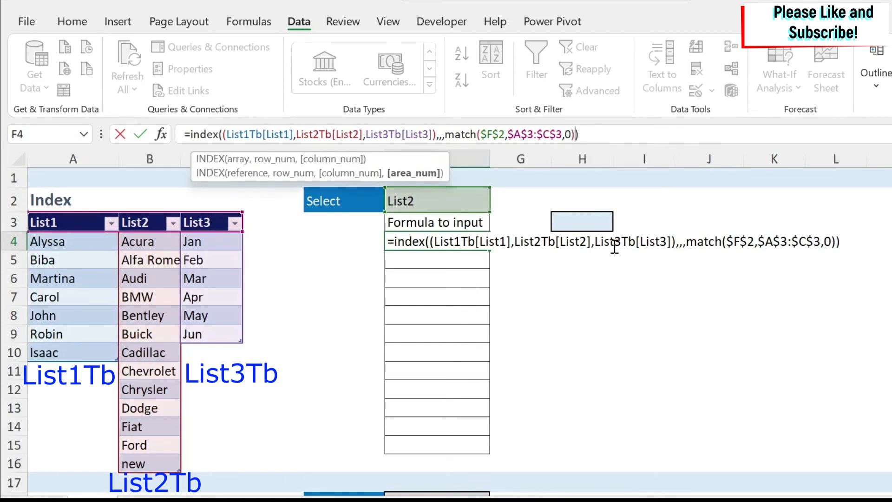
key("ctrl+Return")
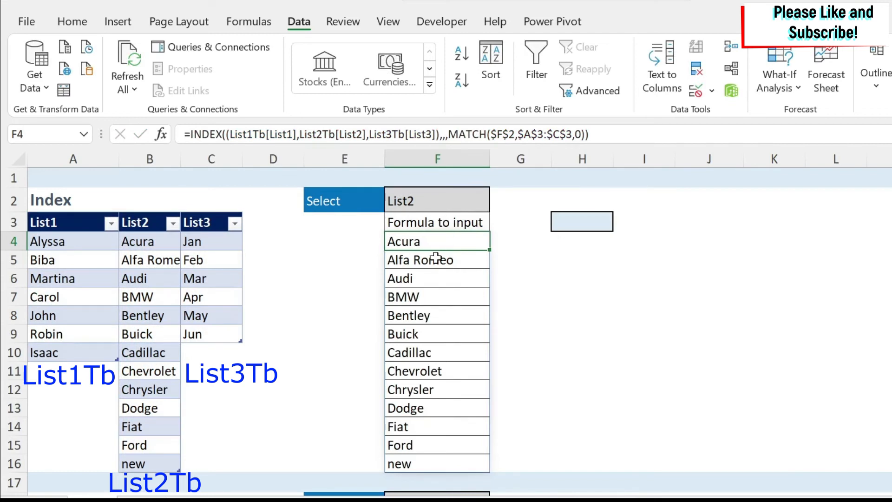
Step: Evaluate the entire F4 formula in place to inspect the array it returns, leaving the edit without saving
triple_click(604, 136)
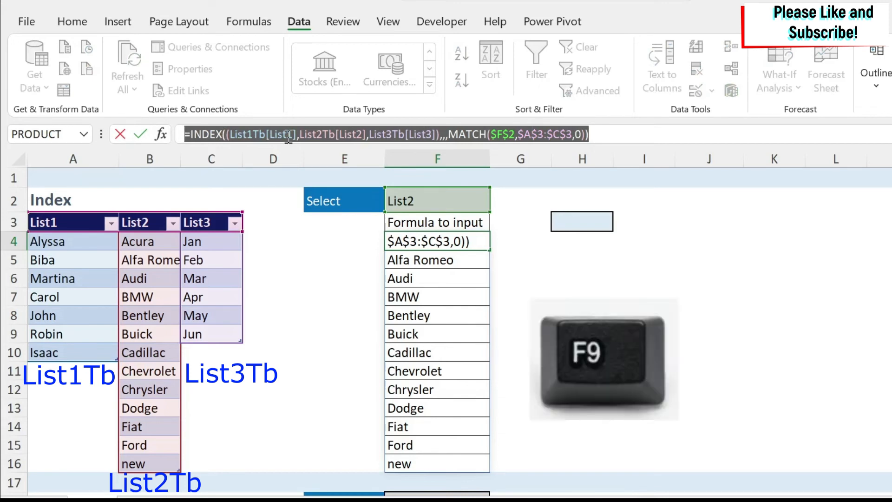
key("F9")
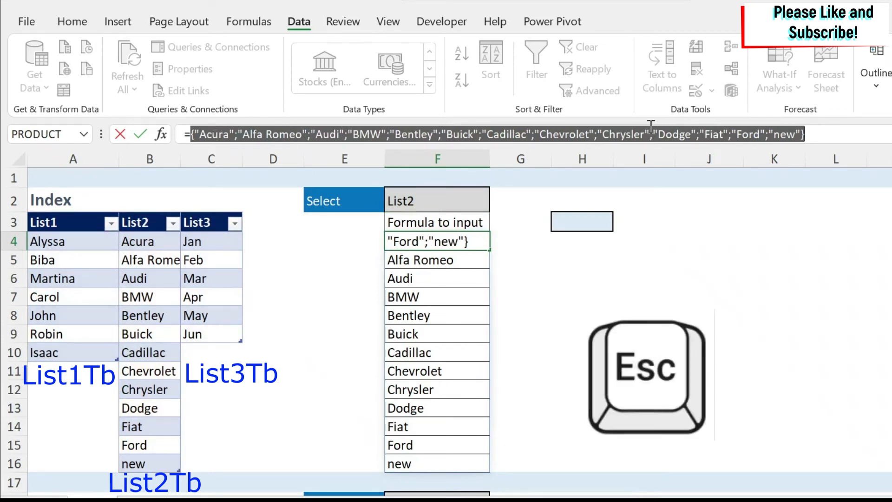
key("Escape")
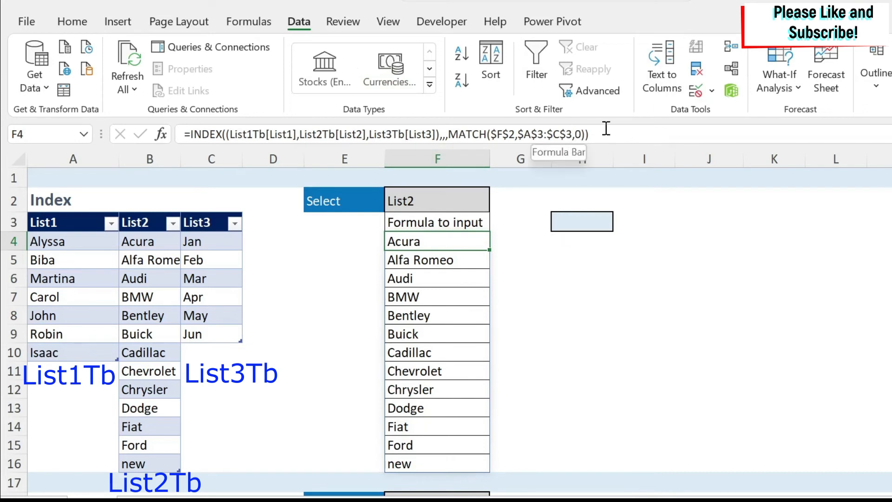
Step: Copy the complete INDEX/MATCH formula text from cell F4 and leave the cell's edit mode
left_click_drag(604, 133, 122, 135)
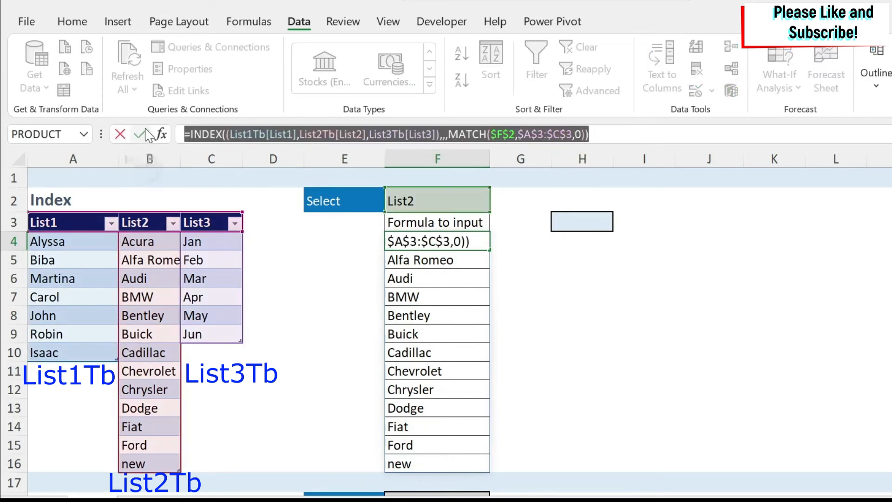
key("ctrl+c")
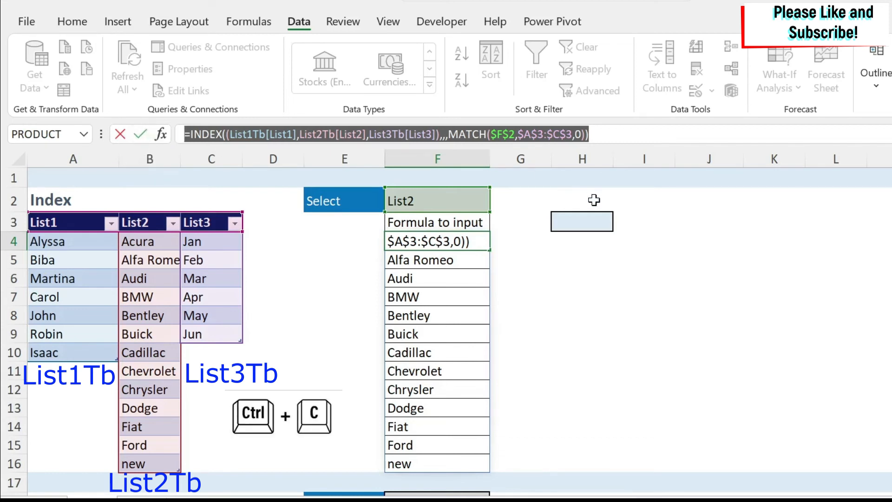
key("Escape")
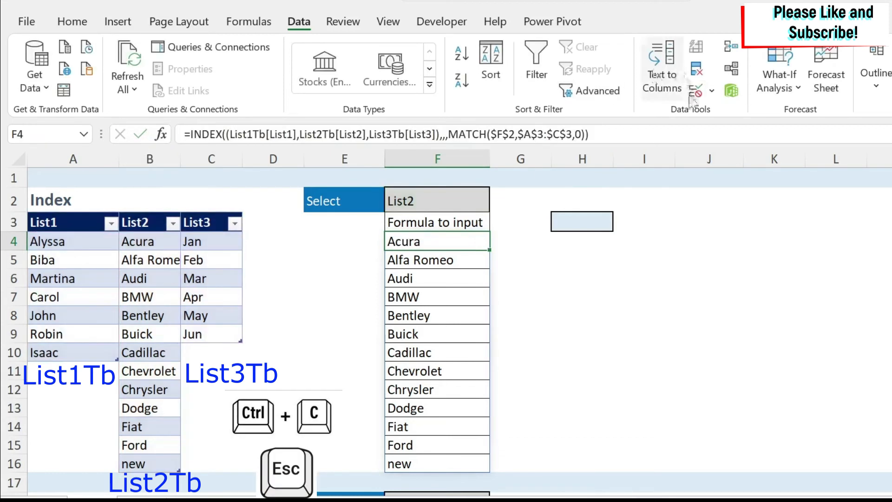
Step: Try to give cell H3 a List data validation with the copied INDEX/MATCH formula as its source
left_click(581, 225)
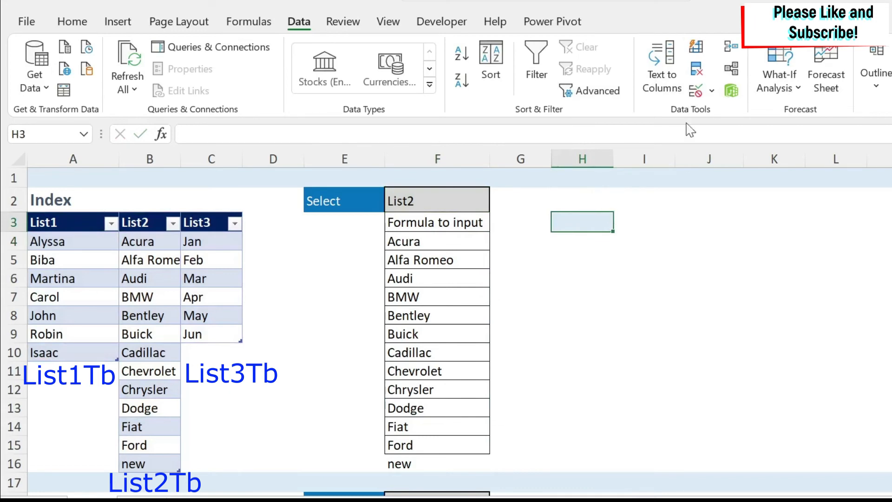
left_click(695, 90)
left_click(633, 238)
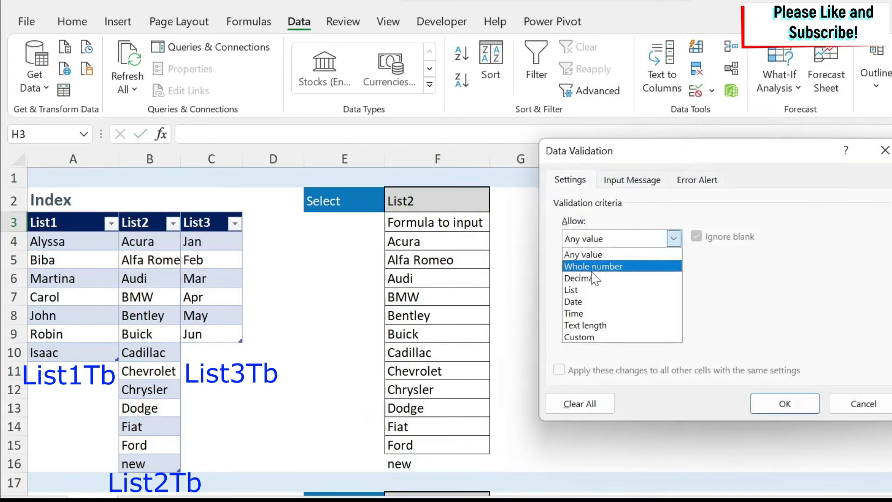
left_click(604, 288)
left_click(641, 308)
key("ctrl+v")
left_click(798, 406)
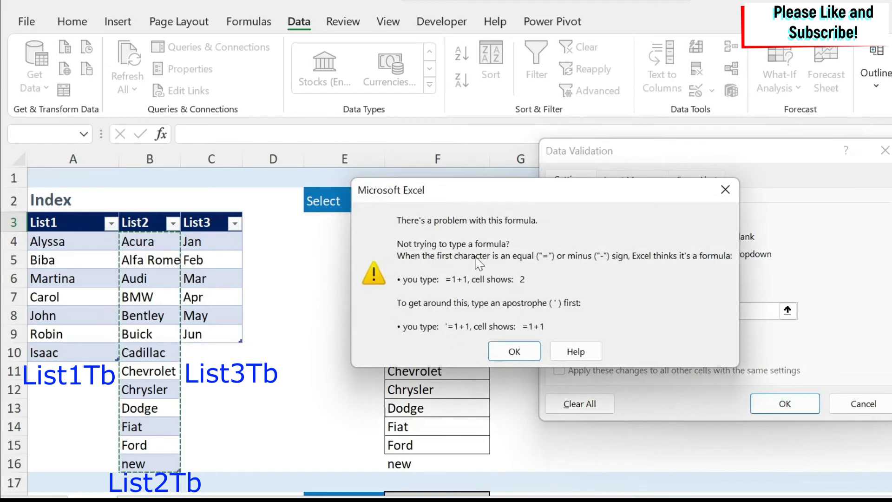
left_click(725, 186)
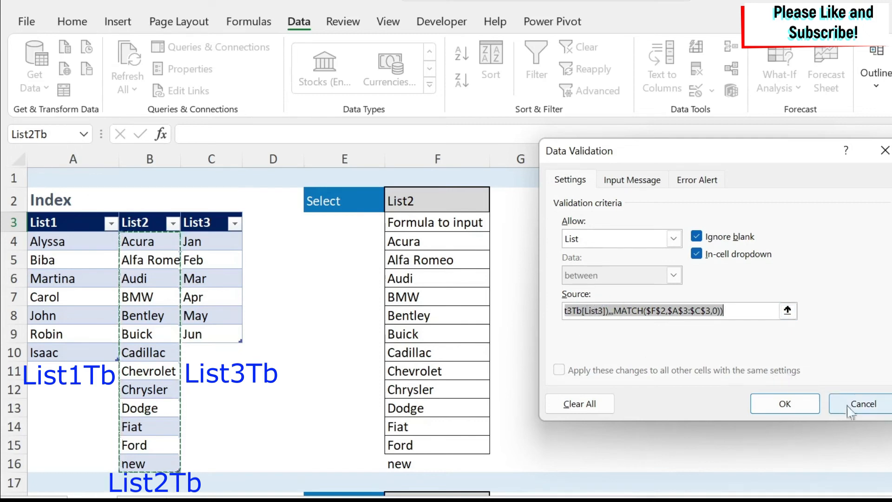
left_click(790, 404)
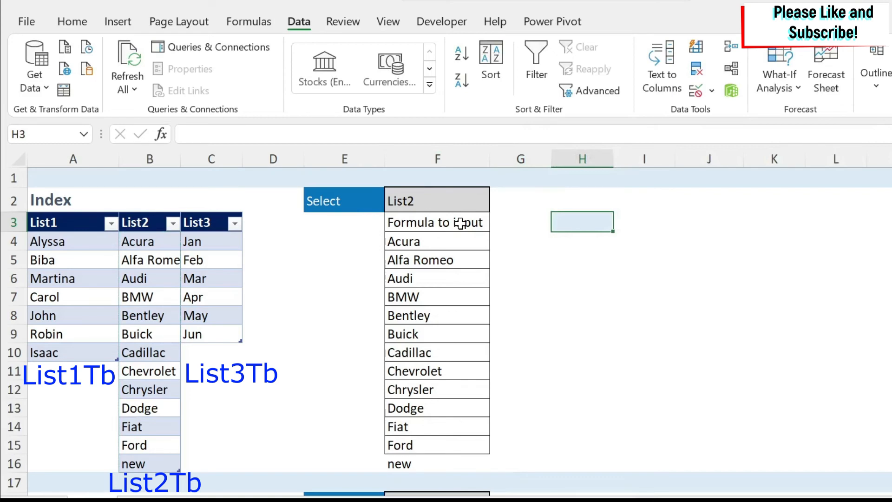
Step: Define a workbook-scoped name NewFormula that refers to the copied INDEX/MATCH formula, then close the Name Manager
left_click(250, 24)
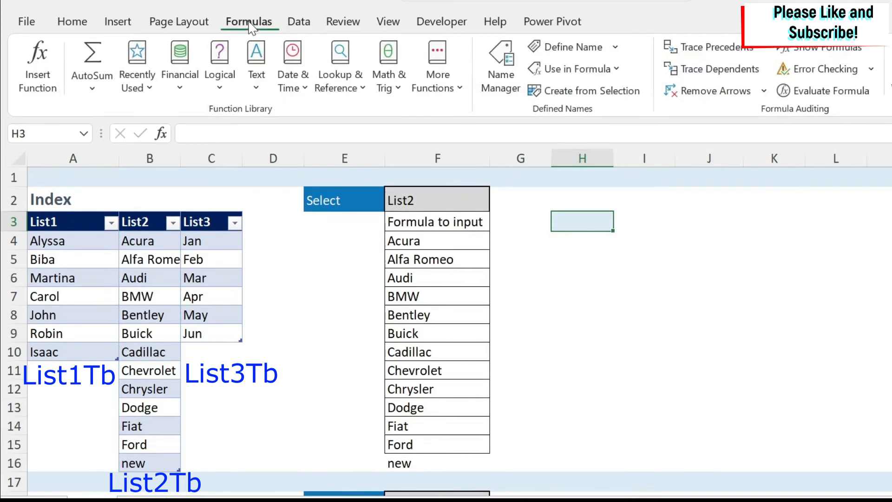
left_click(489, 74)
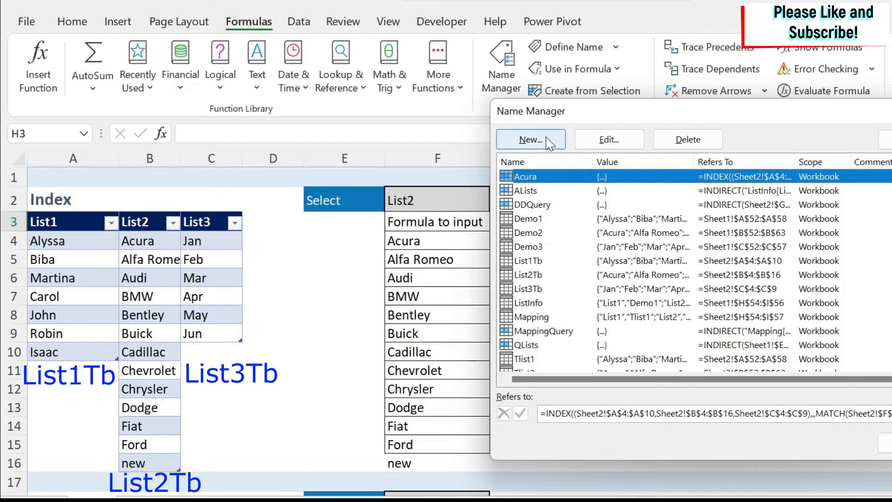
left_click(530, 140)
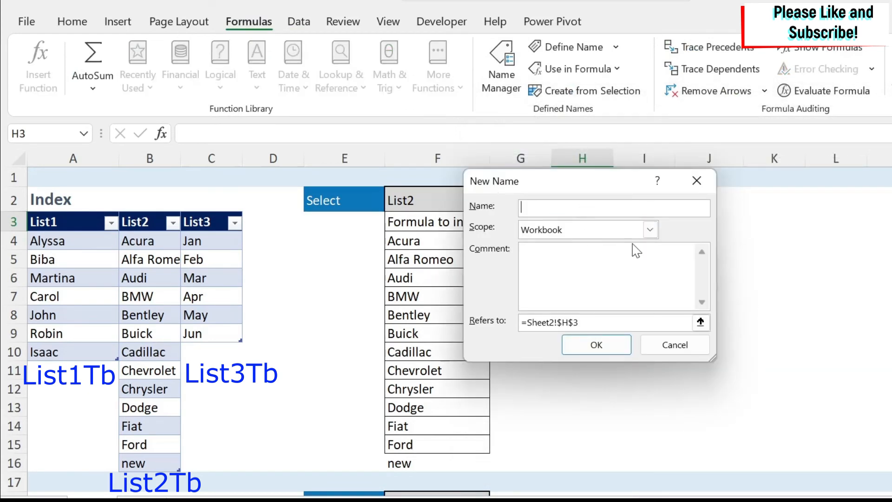
type("NewFormula")
left_click_drag(602, 321, 470, 313)
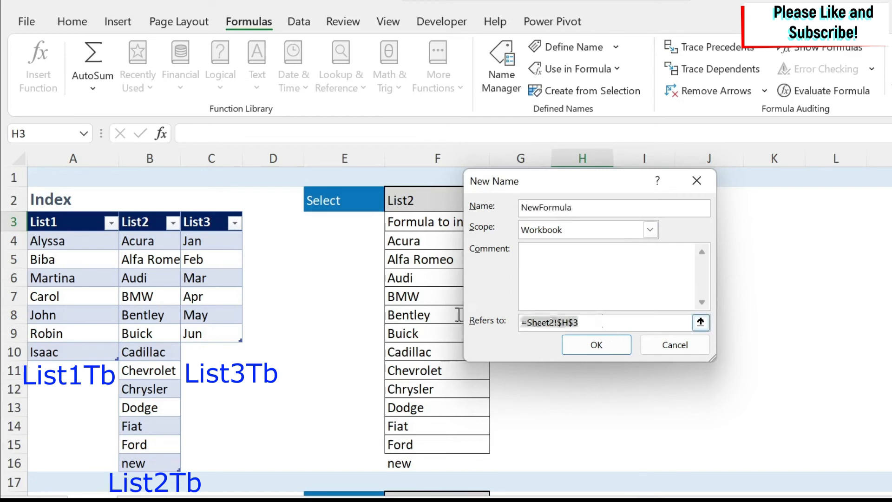
key("ctrl+v")
left_click(597, 345)
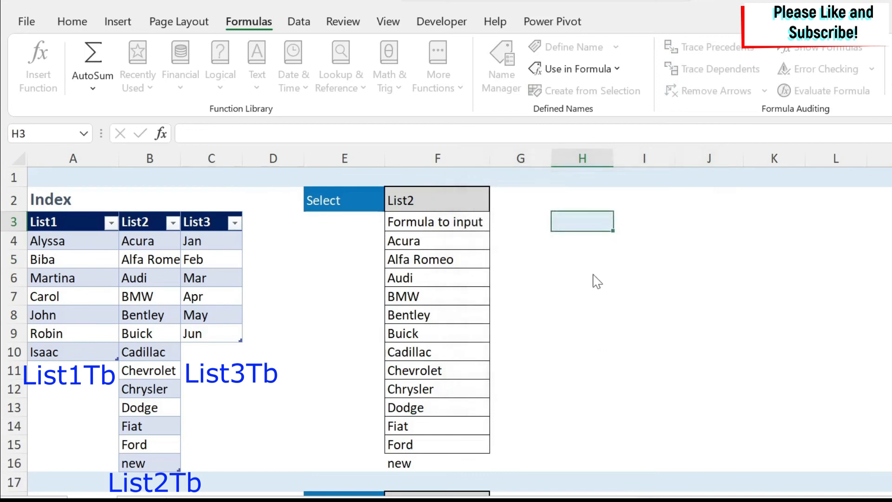
left_click(779, 431)
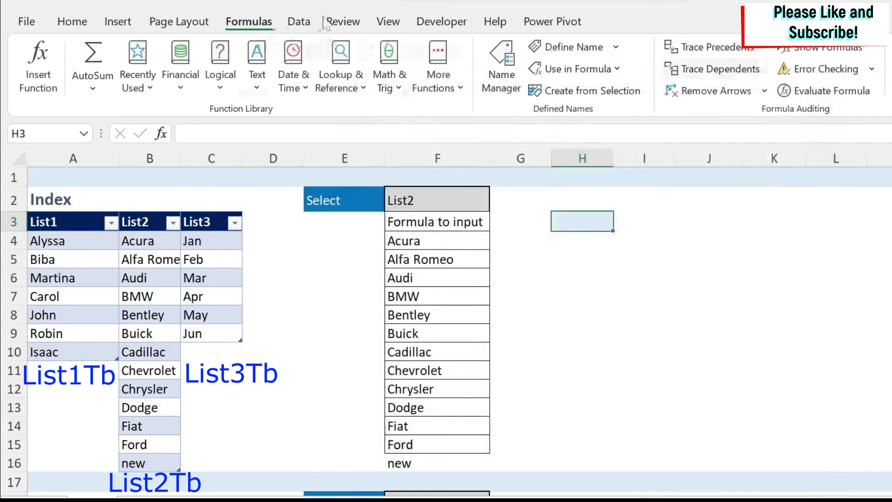
Step: Give cell H3 a List data validation whose source is the defined name =NewFormula
left_click(299, 21)
left_click(697, 91)
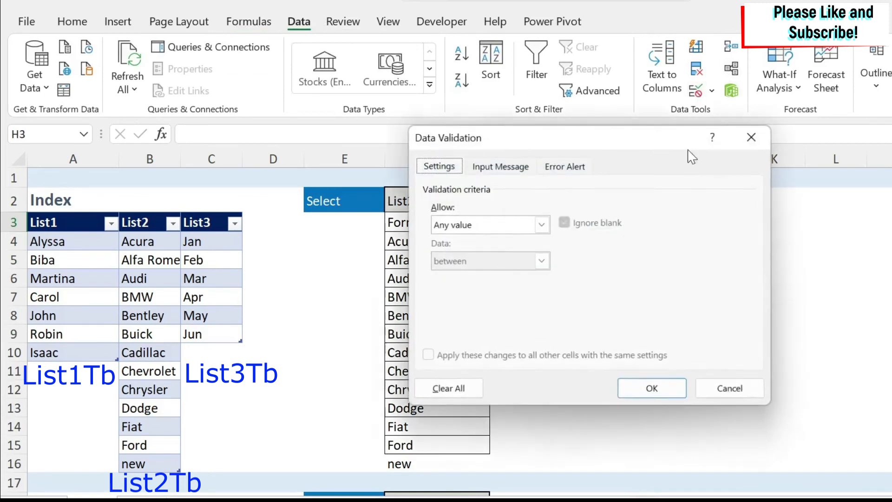
left_click(516, 225)
left_click(502, 276)
left_click(513, 299)
key("F3")
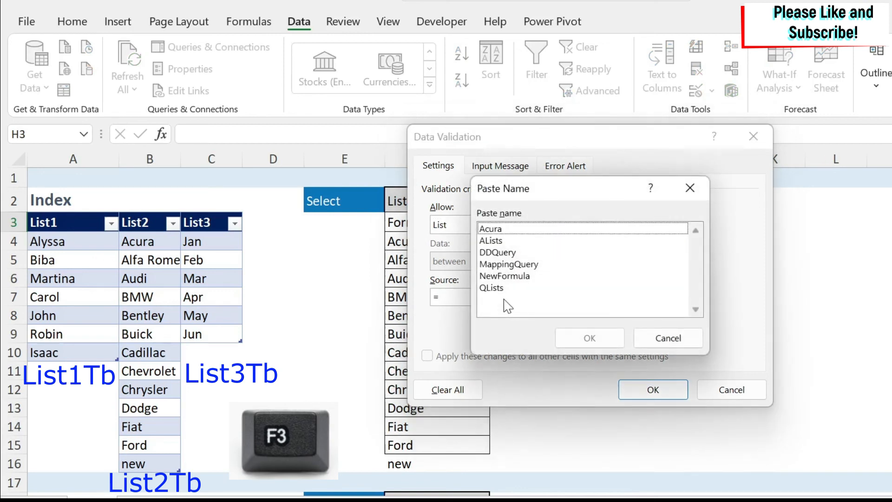
double_click(506, 276)
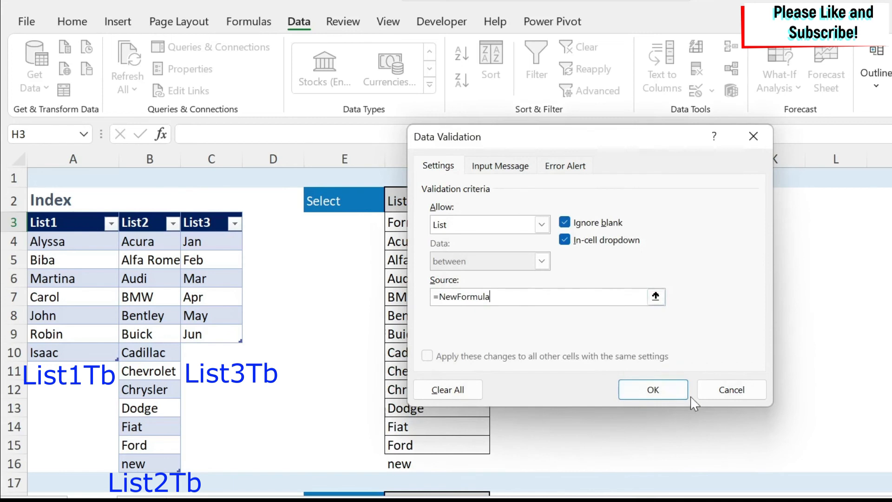
left_click(653, 390)
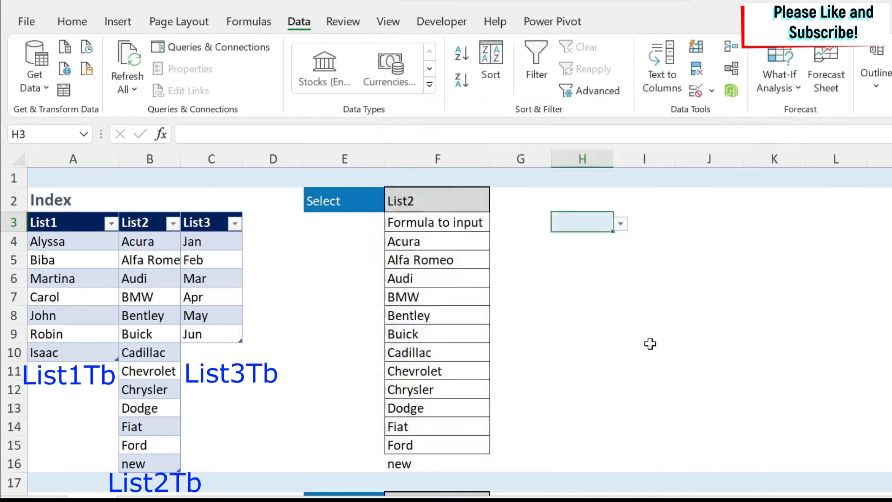
Step: Look through the entries in H3's drop-down list without picking one
left_click(621, 225)
left_click_drag(618, 282, 617, 235)
left_click(665, 256)
Step: Set the list selection in F2 to List3 and check the entries offered by H3's drop-down
left_click(425, 200)
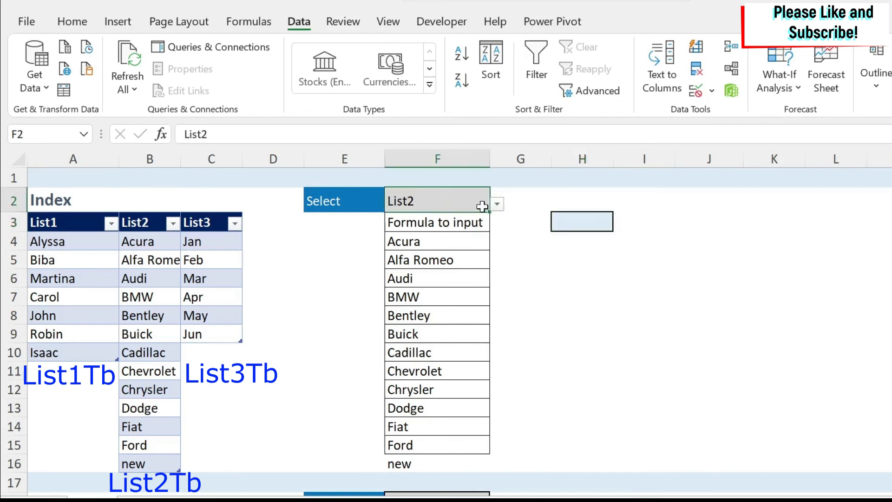
left_click(497, 203)
left_click(421, 247)
left_click(574, 224)
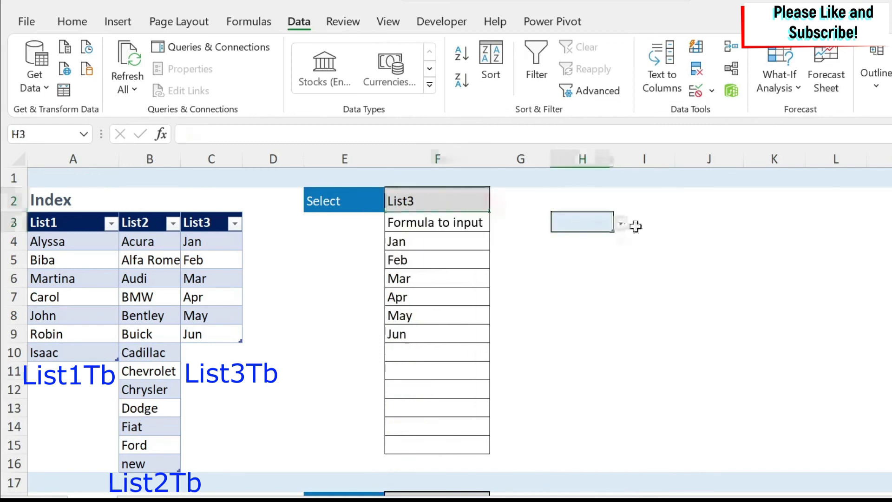
left_click(621, 224)
key("Escape")
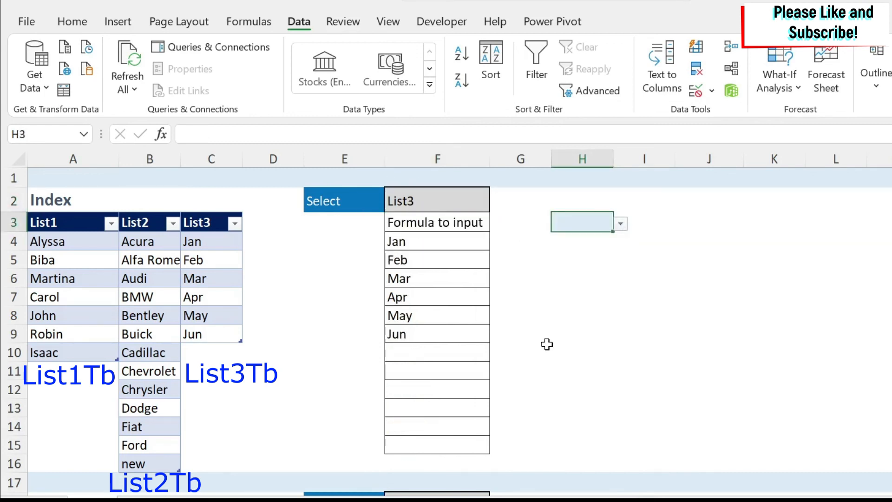
Step: Add Jul in C10 at the end of the List3 table and check H3's drop-down for the new entry
left_click(210, 352)
type("Jul")
key("Return")
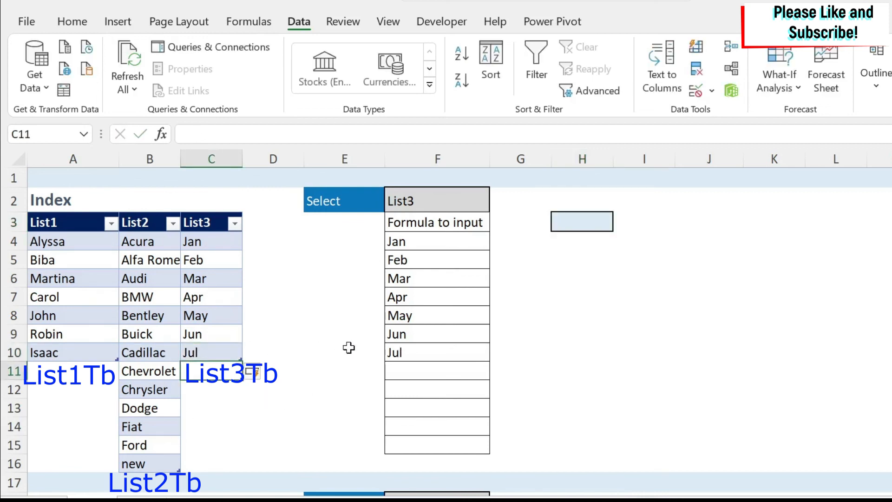
left_click(597, 220)
left_click(620, 224)
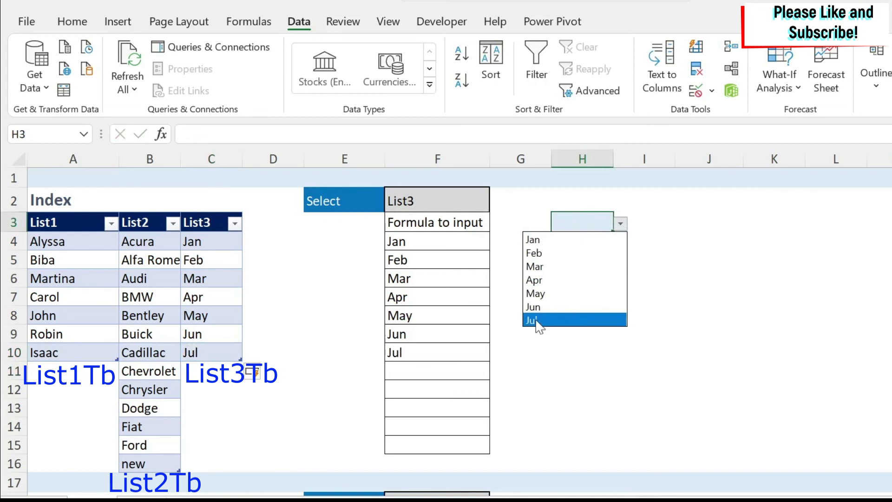
key("Escape")
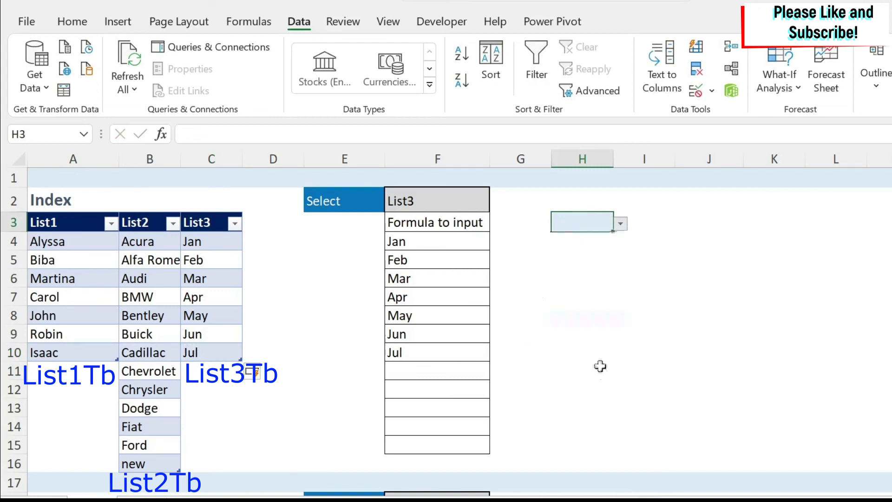